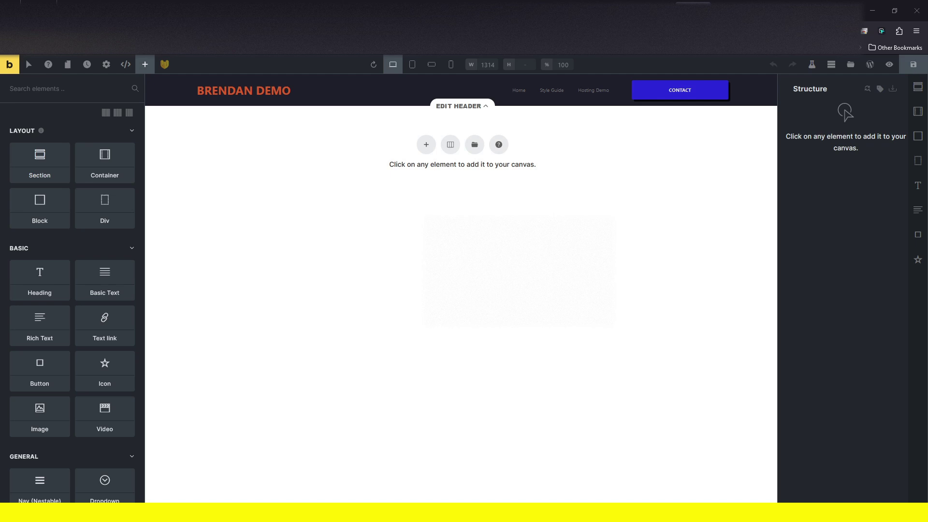
- Scroll the BricksLabs article list back to the top and close it with the X
{"action": "left_click", "coordinate": [812, 66]}
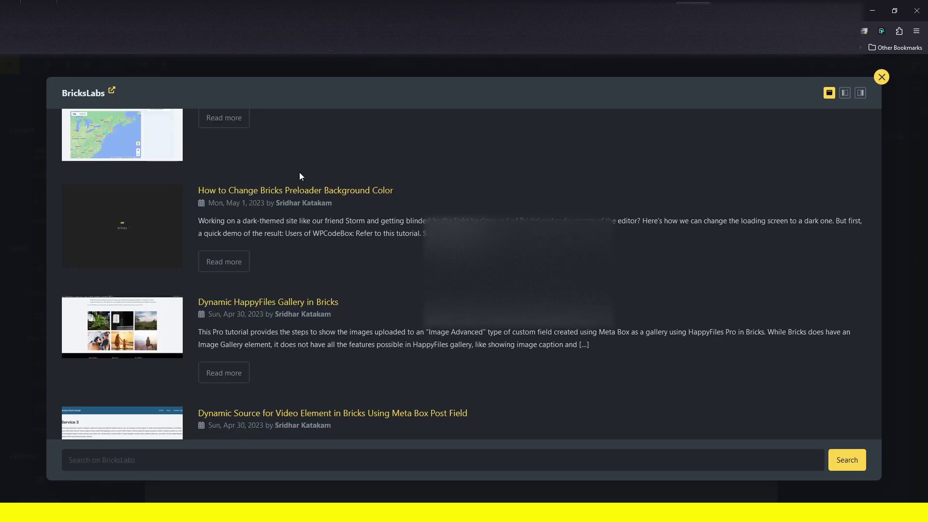
{"action": "scroll", "coordinate": [345, 182], "scroll_direction": "up", "scroll_amount": 15}
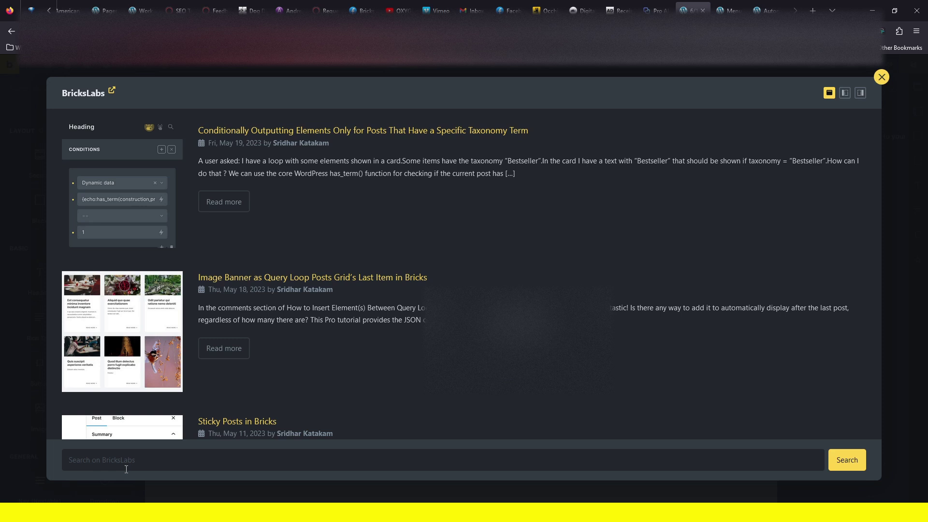
{"action": "left_click", "coordinate": [881, 78]}
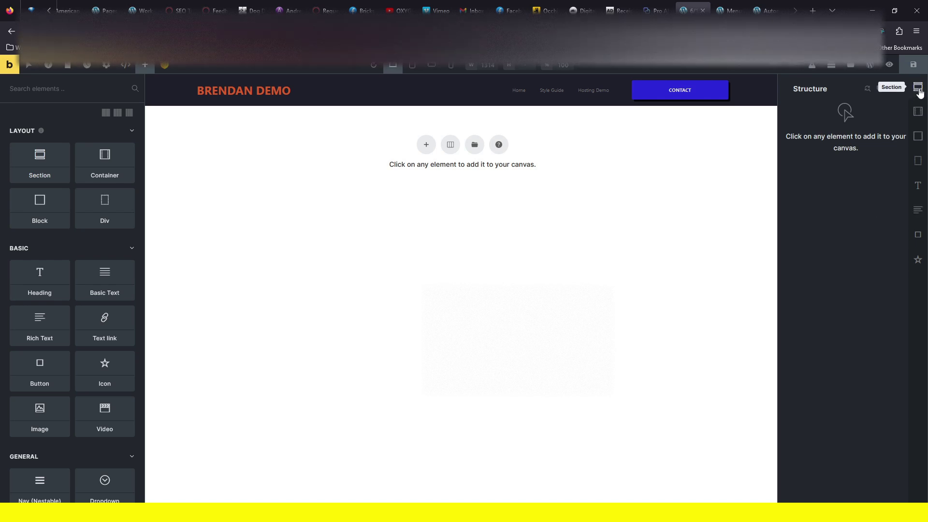
- Add a Section and a Container, nesting the Container inside the Section
{"action": "left_click", "coordinate": [918, 88]}
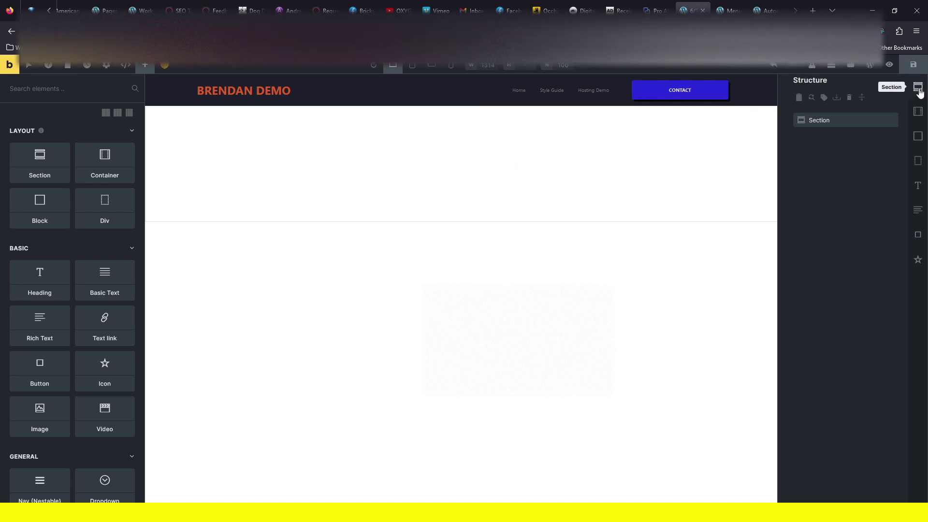
{"action": "left_click", "coordinate": [918, 112]}
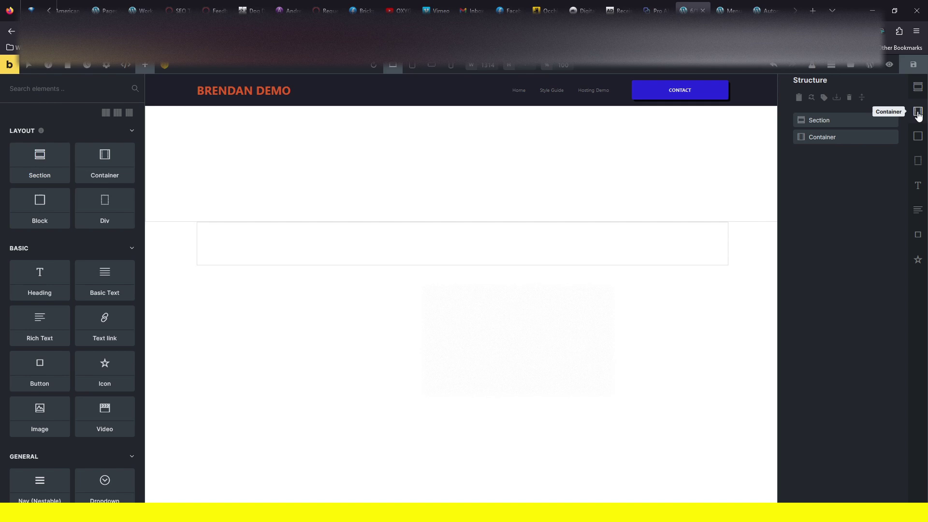
{"action": "left_click", "coordinate": [827, 137]}
{"action": "left_click_drag", "start_coordinate": [827, 137], "coordinate": [824, 127]}
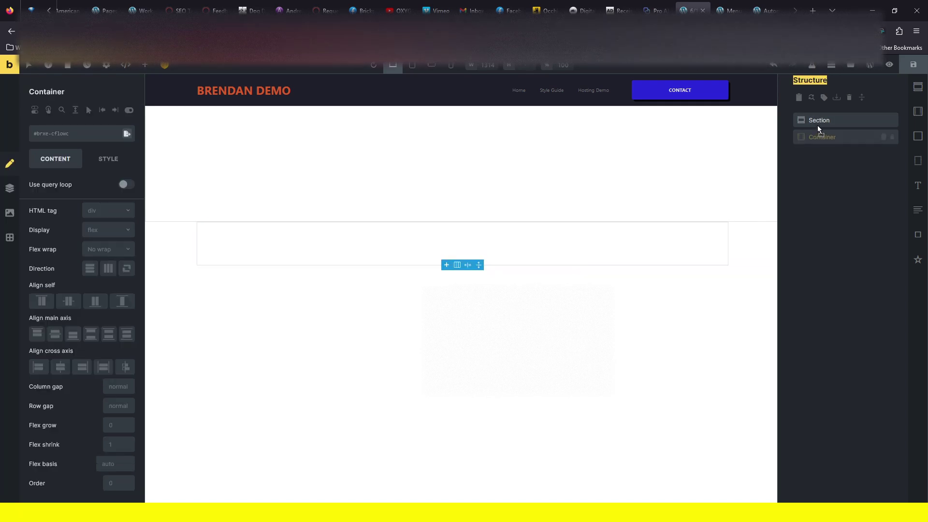
{"action": "left_click", "coordinate": [799, 124]}
{"action": "left_click", "coordinate": [836, 137]}
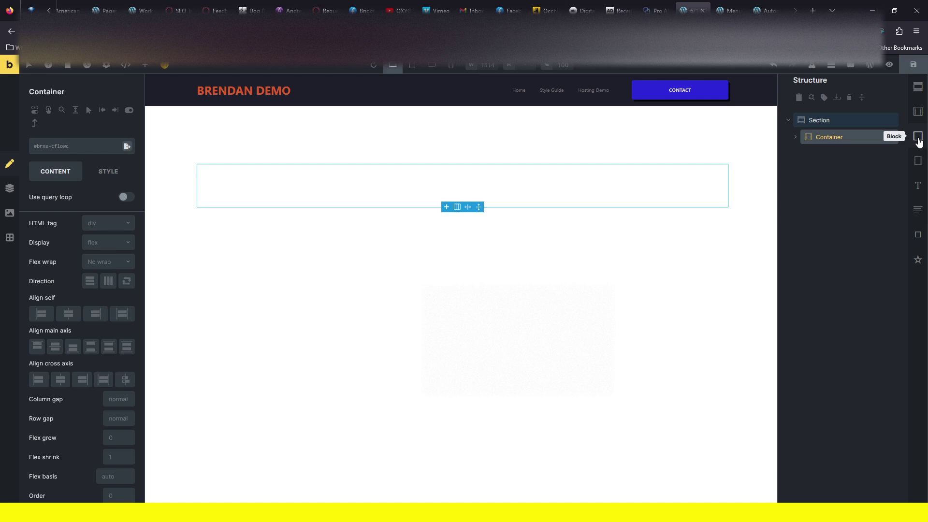
- Add a Block inside the Container and give the Container the grid--3 class
{"action": "left_click", "coordinate": [796, 139]}
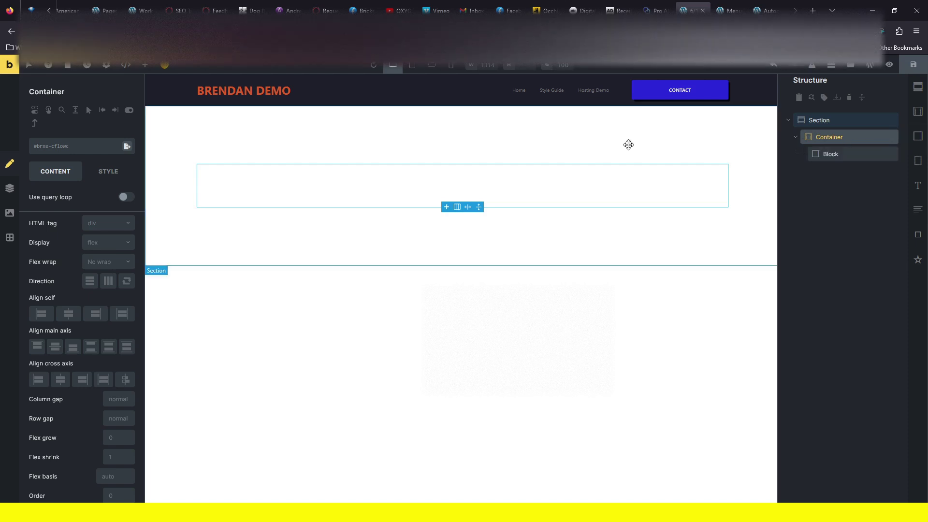
{"action": "left_click", "coordinate": [66, 151]}
{"action": "type", "text": "grid"}
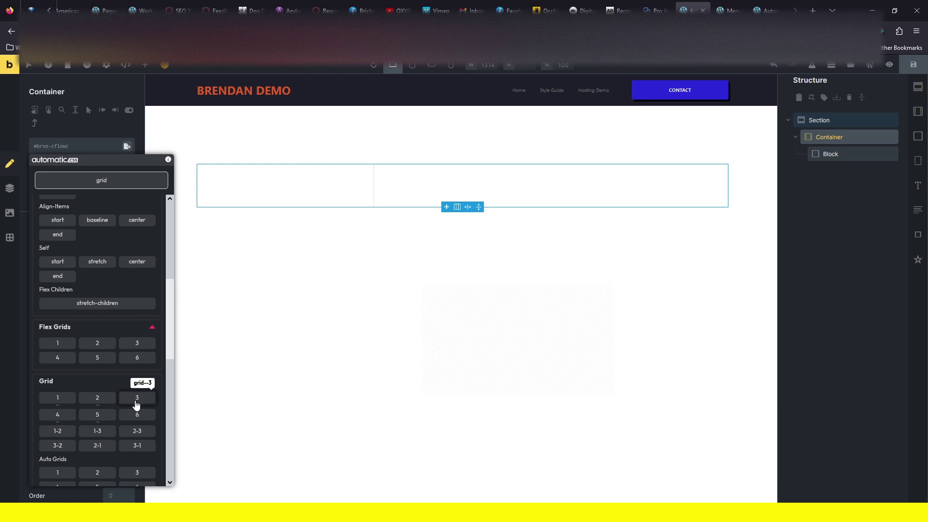
{"action": "left_click", "coordinate": [137, 398]}
{"action": "left_click", "coordinate": [833, 154]}
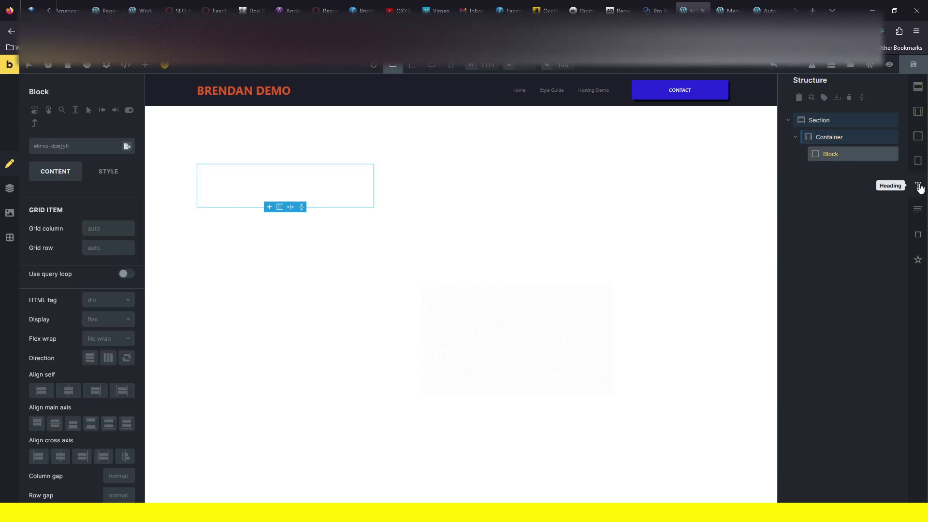
- Add an Icon, a Heading, a Rich Text and a Button to the block
{"action": "left_click", "coordinate": [918, 259]}
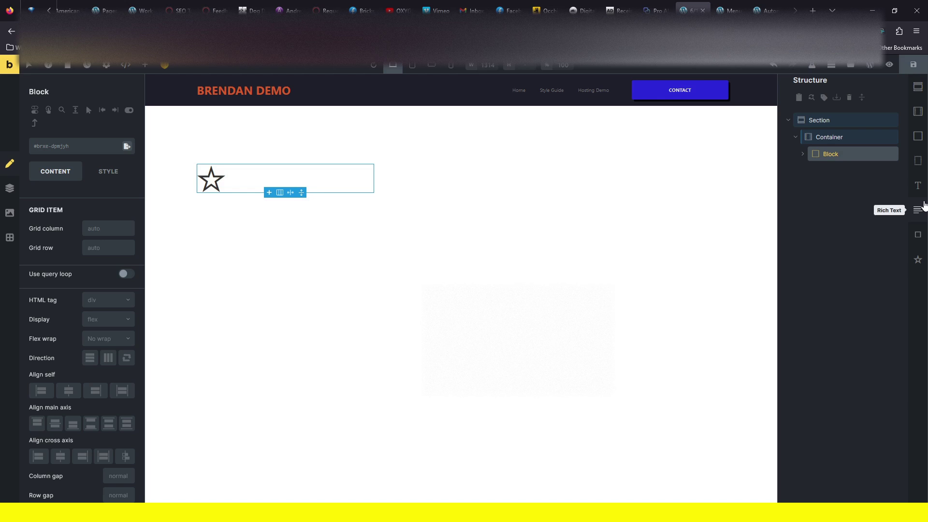
{"action": "left_click", "coordinate": [918, 185]}
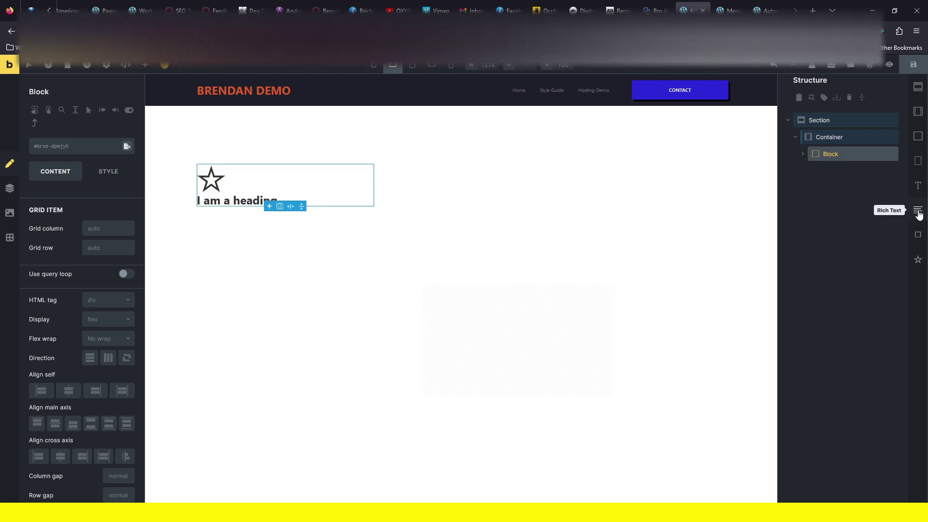
{"action": "left_click", "coordinate": [919, 215]}
{"action": "left_click", "coordinate": [918, 236]}
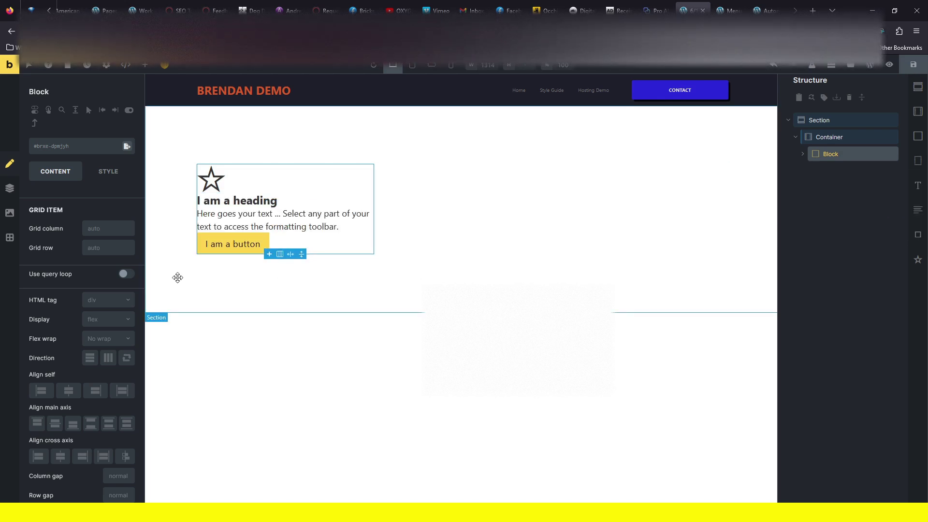
- Apply the btn--action class to the 'I am a button' element
{"action": "left_click", "coordinate": [245, 243]}
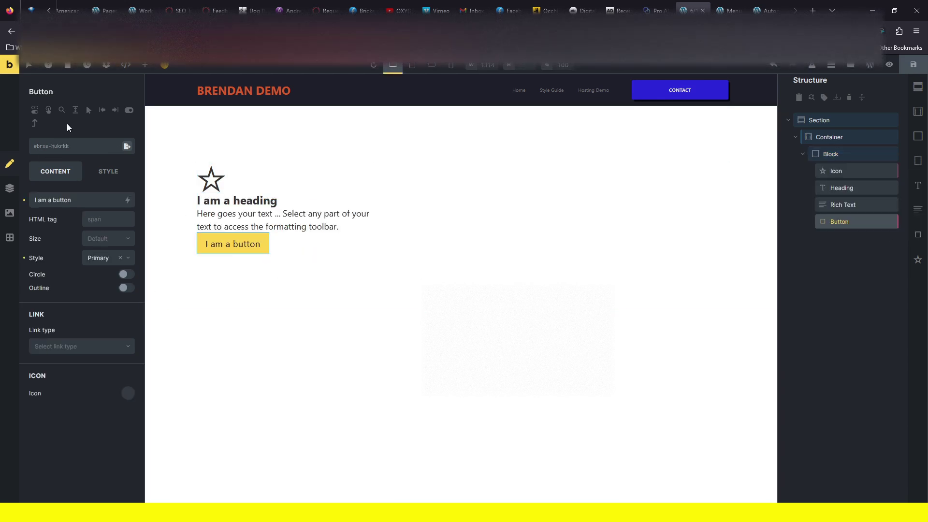
{"action": "left_click", "coordinate": [53, 152]}
{"action": "type", "text": "btn"}
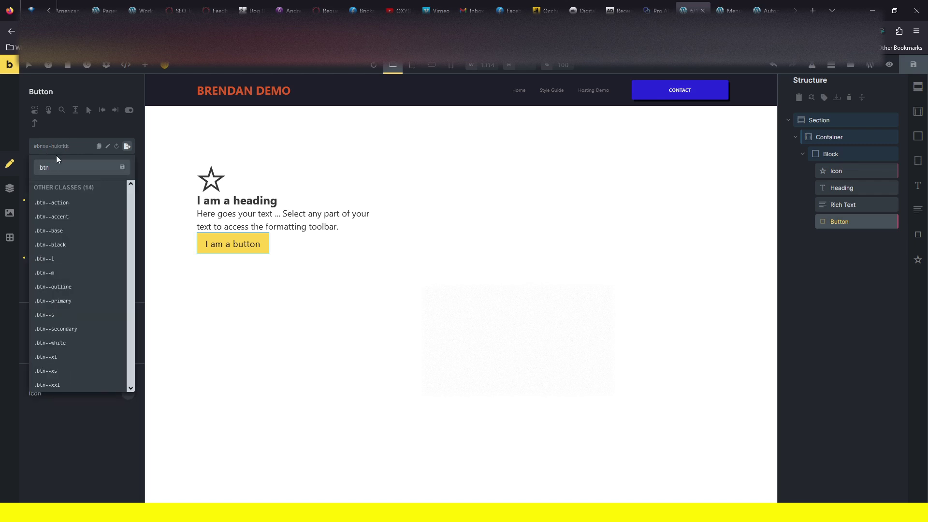
{"action": "left_click", "coordinate": [71, 206]}
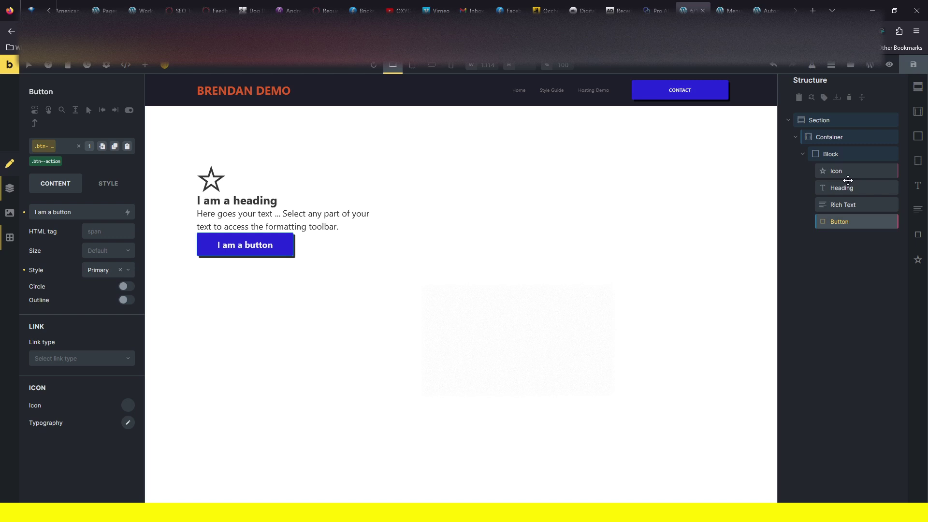
{"action": "left_click", "coordinate": [839, 155]}
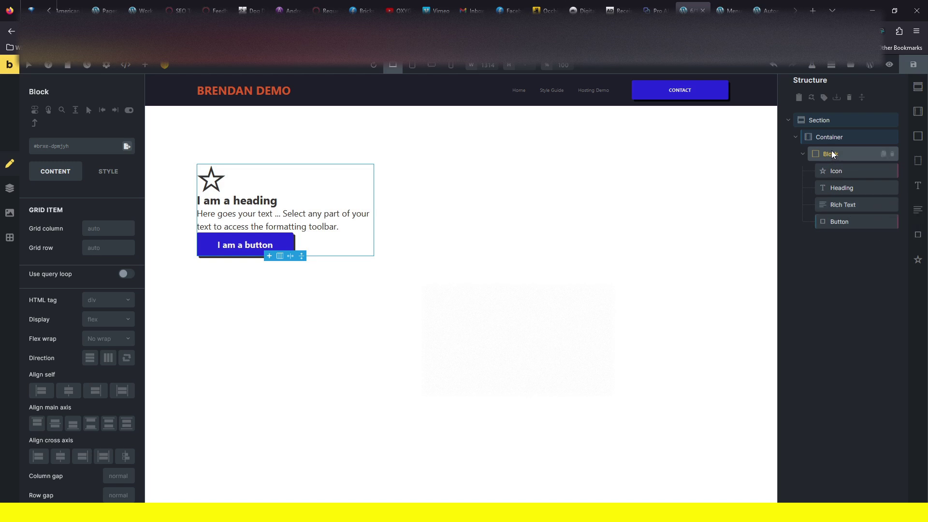
- Create the global class card-alpha and apply it to the Section
{"action": "left_click", "coordinate": [836, 121]}
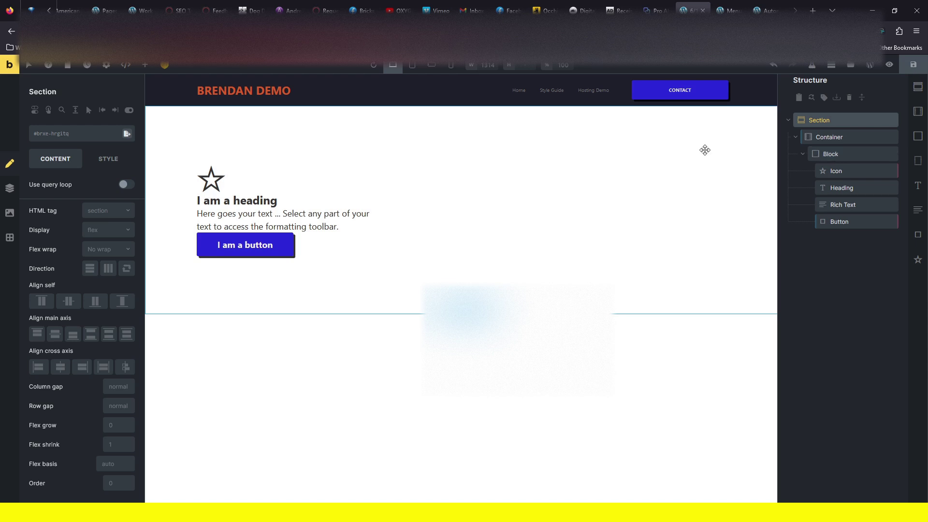
{"action": "left_click", "coordinate": [75, 139]}
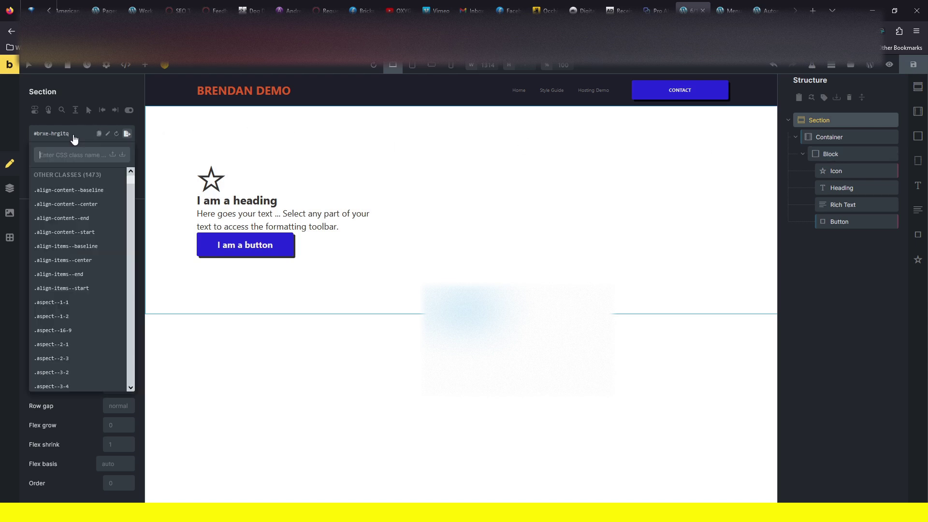
{"action": "type", "text": "card-alpha"}
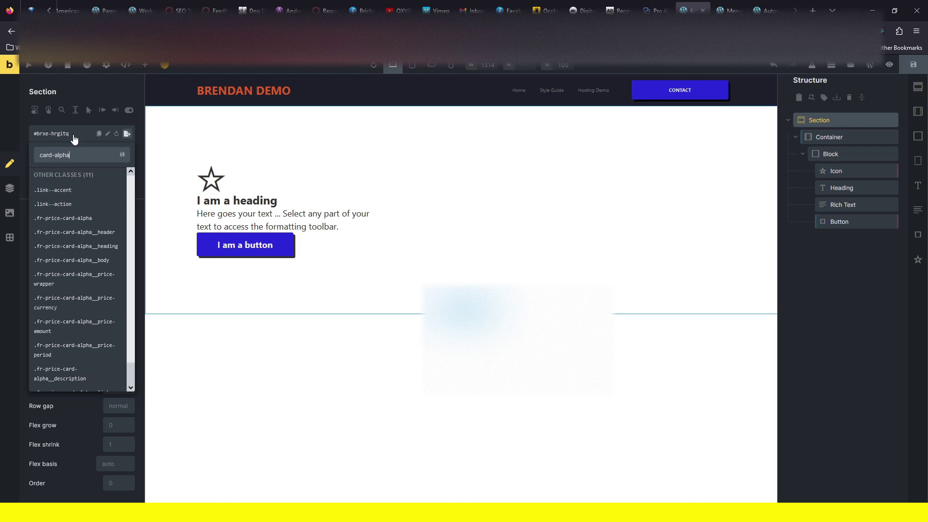
{"action": "key", "text": "Return"}
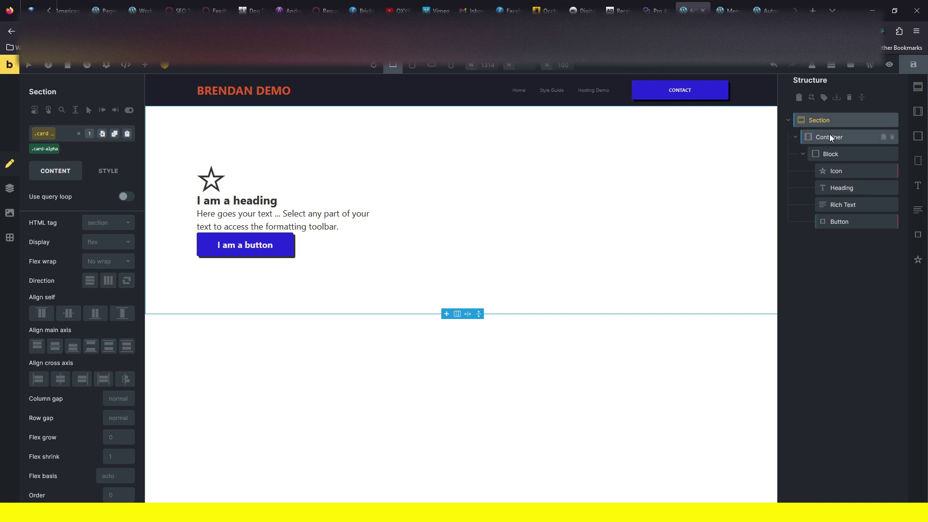
- Run the Class Converter on the section with the card-alpha prefix, children only, creating BEM classes
{"action": "right_click", "coordinate": [839, 120]}
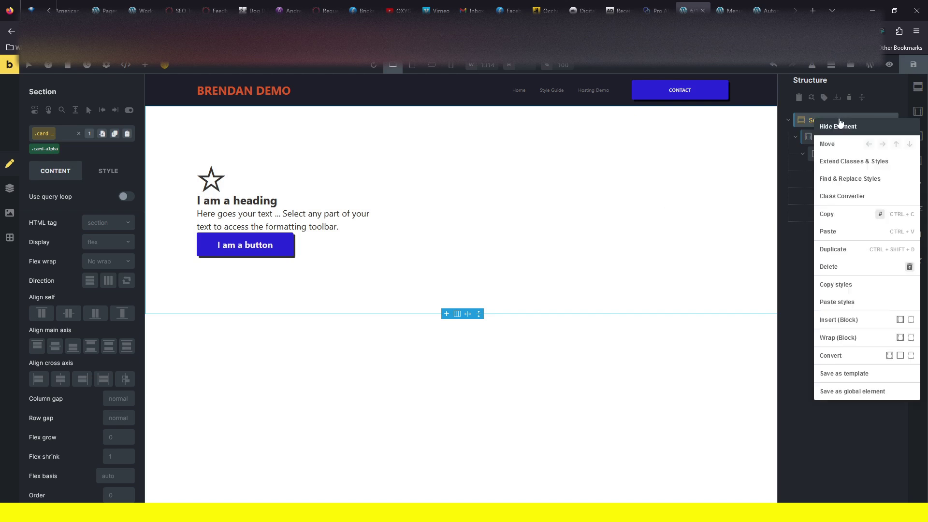
{"action": "left_click", "coordinate": [833, 198]}
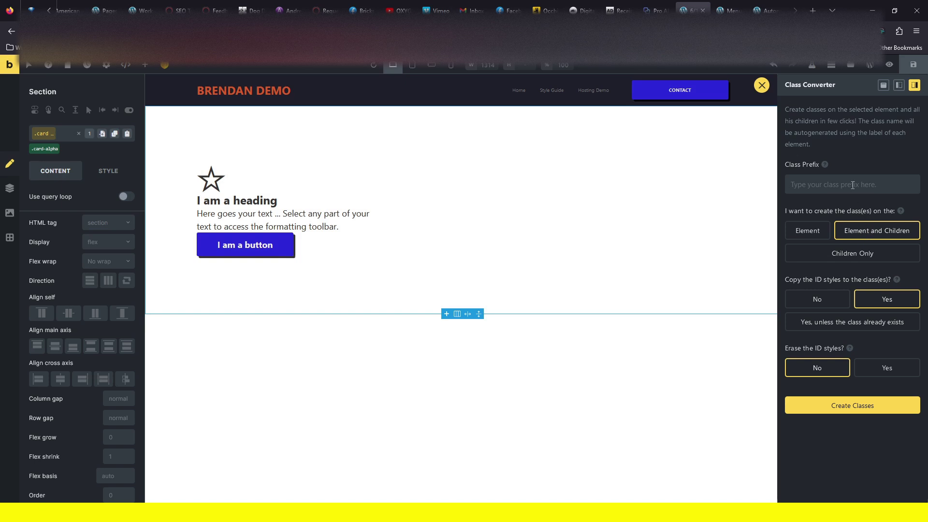
{"action": "type", "text": "car-alp"}
{"action": "key", "text": "BackSpace"}
{"action": "key", "text": "BackSpace"}
{"action": "key", "text": "BackSpace"}
{"action": "left_click", "coordinate": [840, 256]}
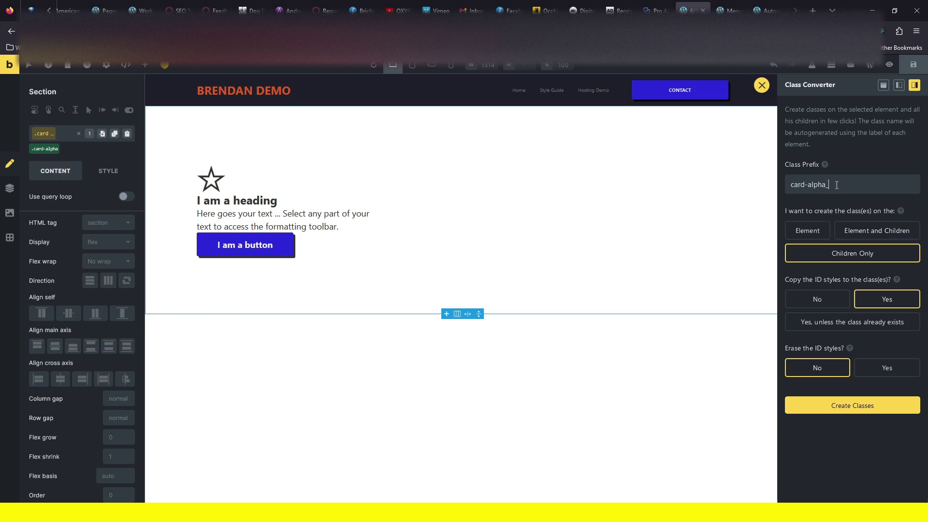
{"action": "left_click_drag", "start_coordinate": [842, 187], "coordinate": [829, 186]}
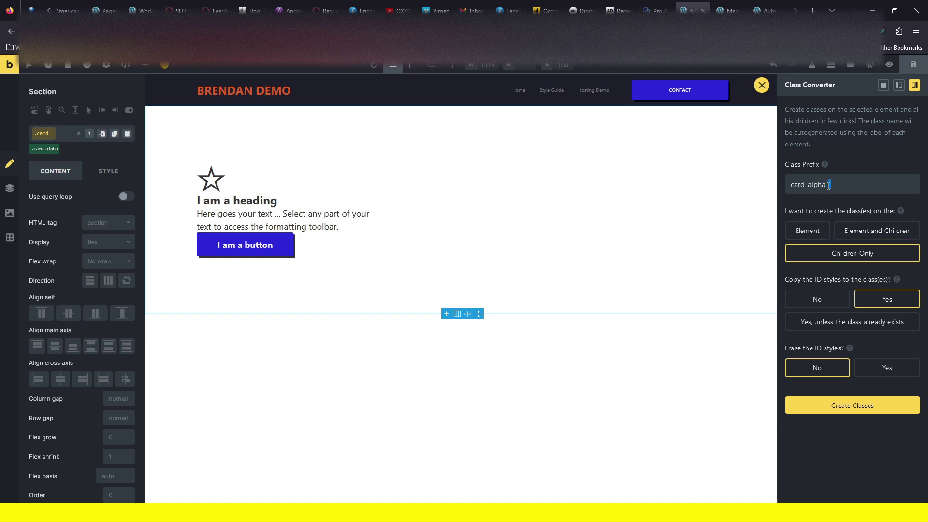
{"action": "left_click", "coordinate": [844, 410]}
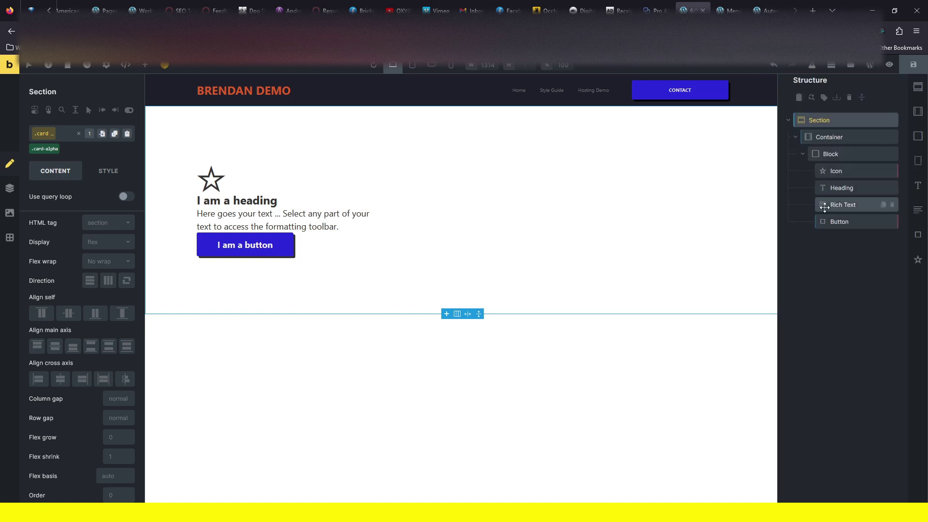
- Verify the __block, __icon, __heading, __text and __button classes, then reselect the card block
{"action": "left_click", "coordinate": [825, 154]}
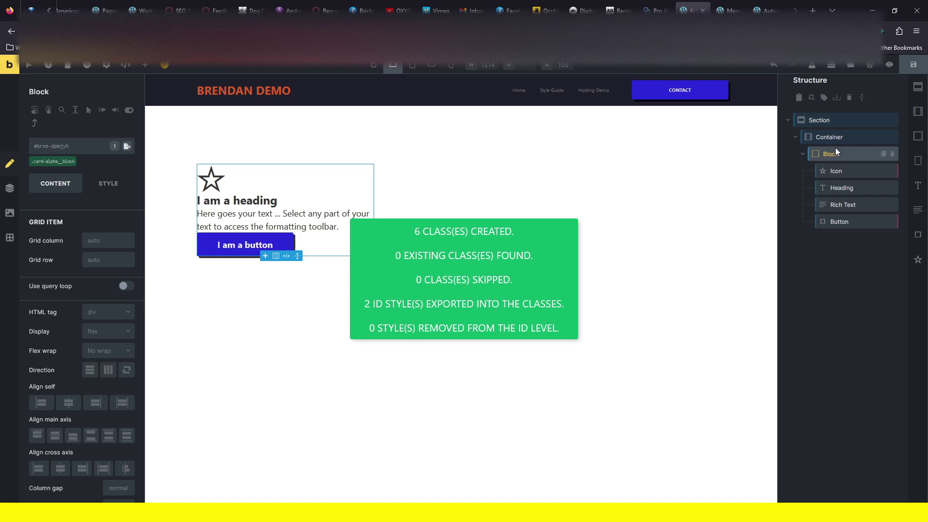
{"action": "left_click", "coordinate": [829, 138]}
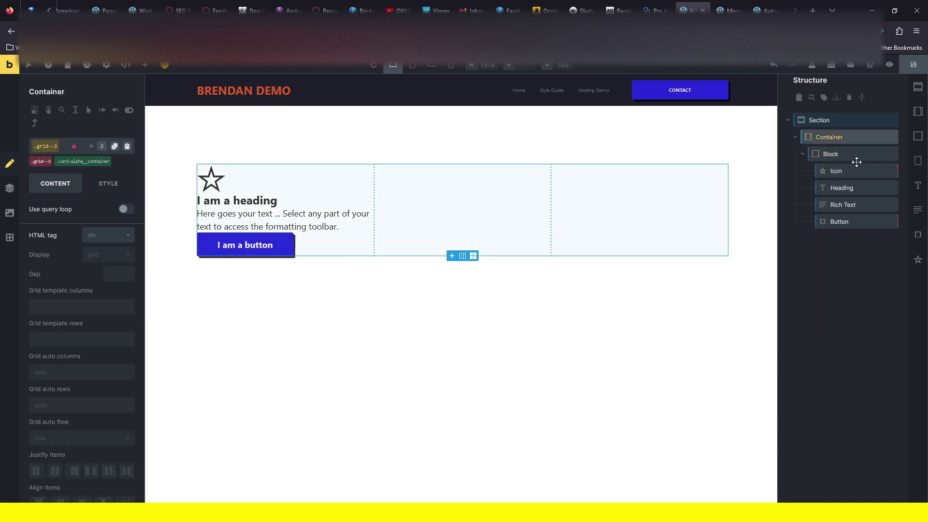
{"action": "left_click", "coordinate": [822, 159]}
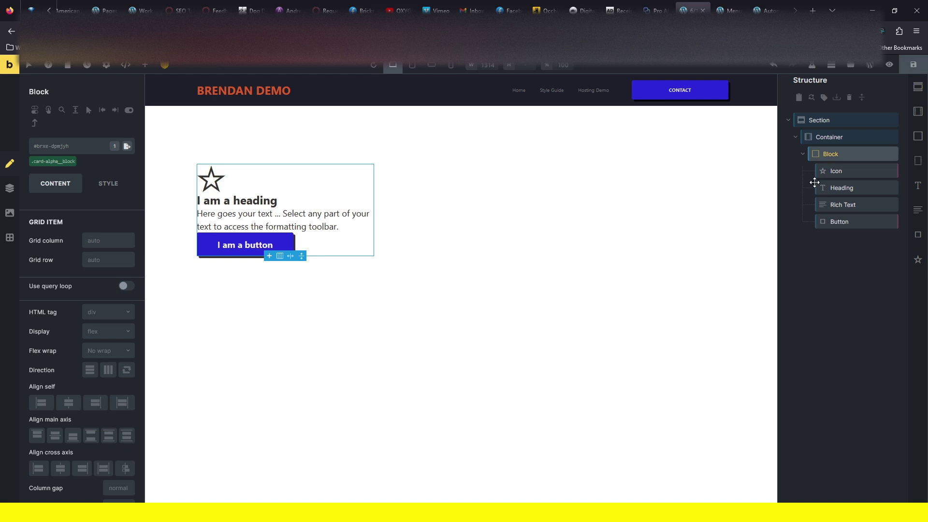
{"action": "left_click", "coordinate": [846, 176]}
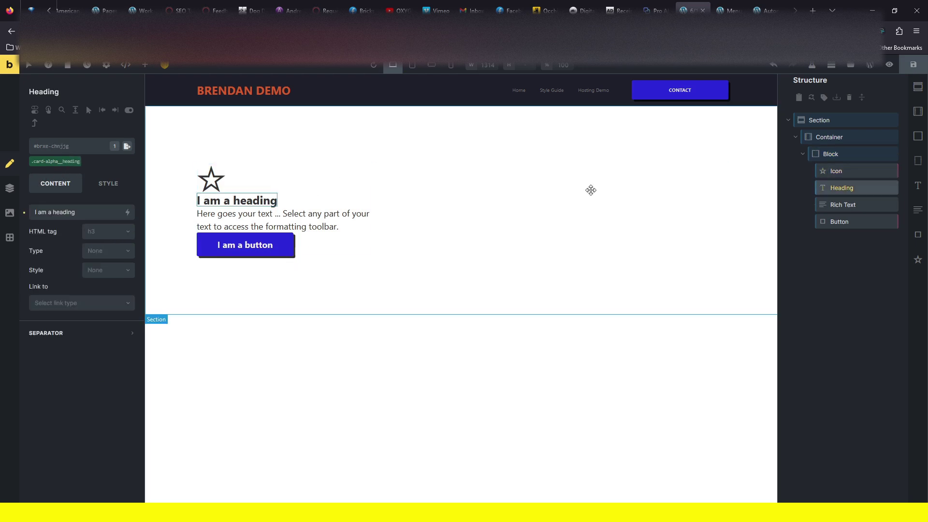
{"action": "left_click", "coordinate": [842, 206]}
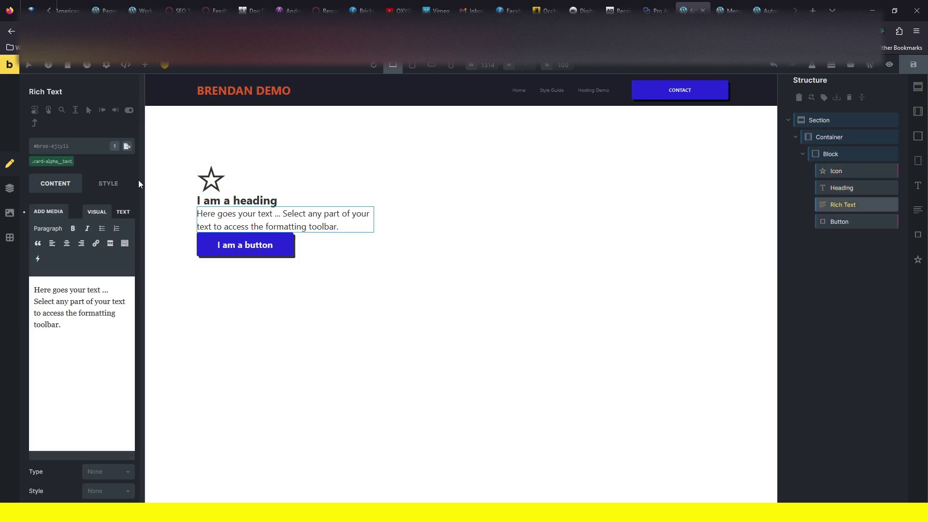
{"action": "left_click", "coordinate": [840, 223]}
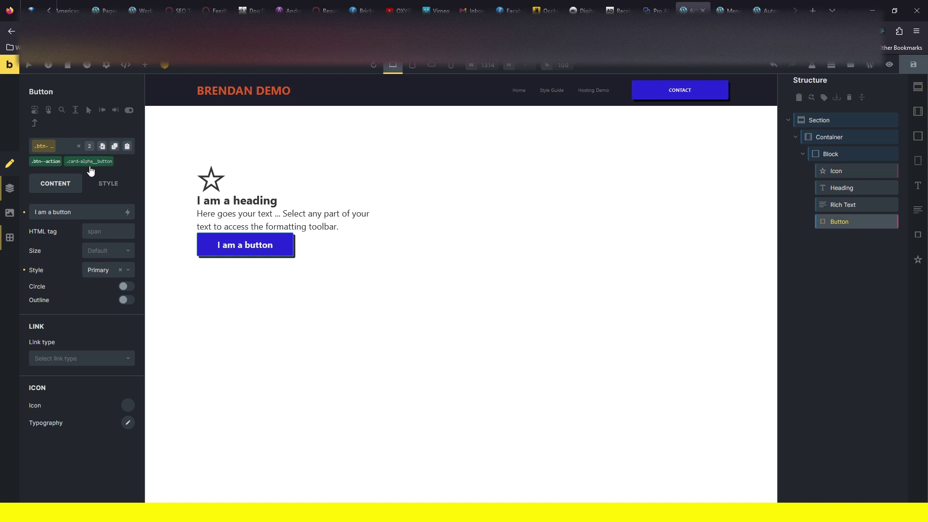
{"action": "left_click", "coordinate": [838, 172]}
{"action": "left_click", "coordinate": [841, 188]}
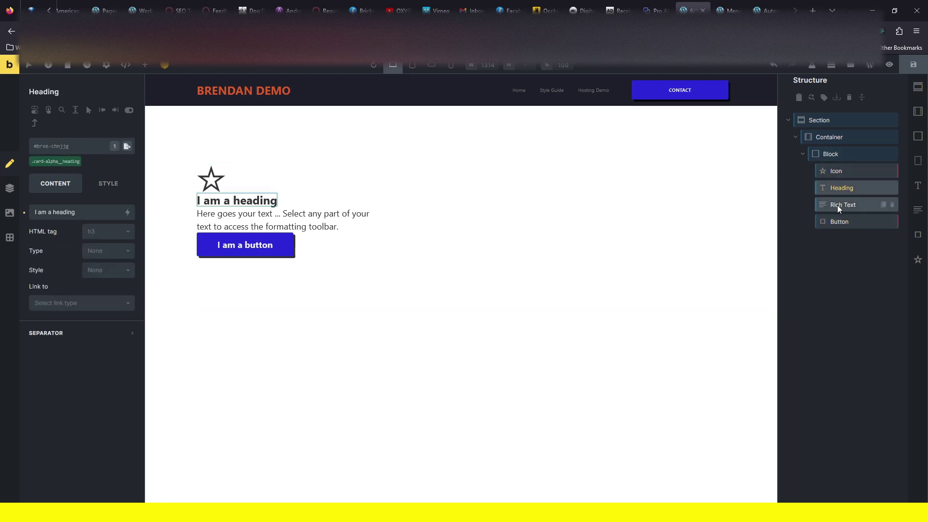
{"action": "left_click", "coordinate": [841, 204]}
{"action": "left_click", "coordinate": [840, 222]}
{"action": "left_click", "coordinate": [837, 172]}
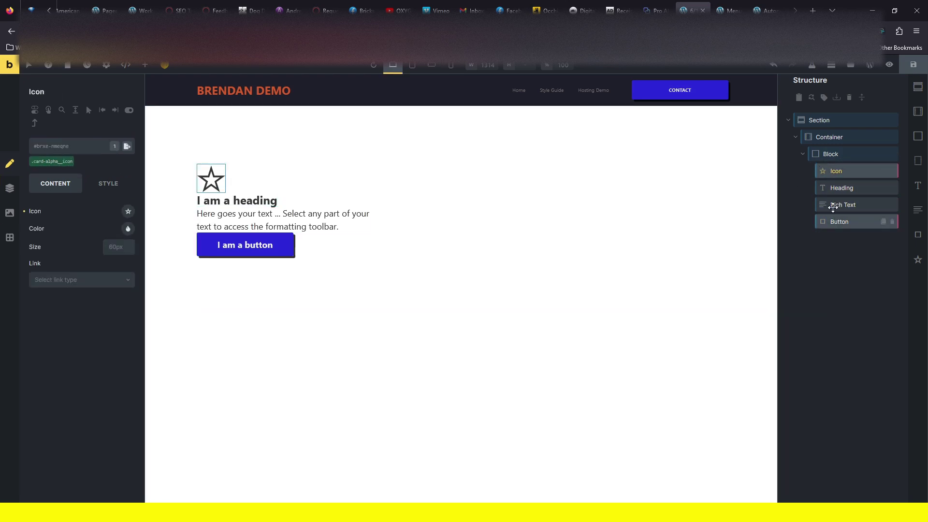
{"action": "left_click", "coordinate": [837, 155]}
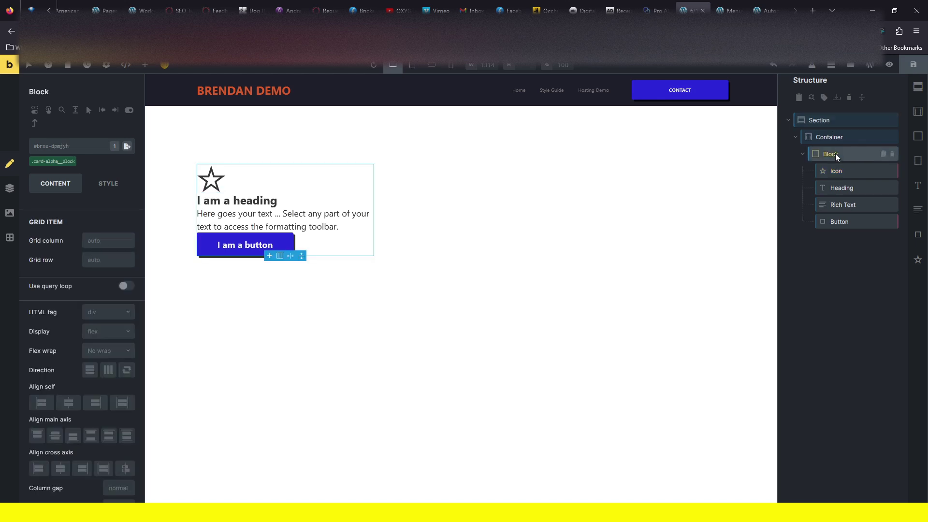
- Give card-alpha__block linked space-variable padding on all sides, then duplicate the card twice
{"action": "left_click", "coordinate": [43, 162]}
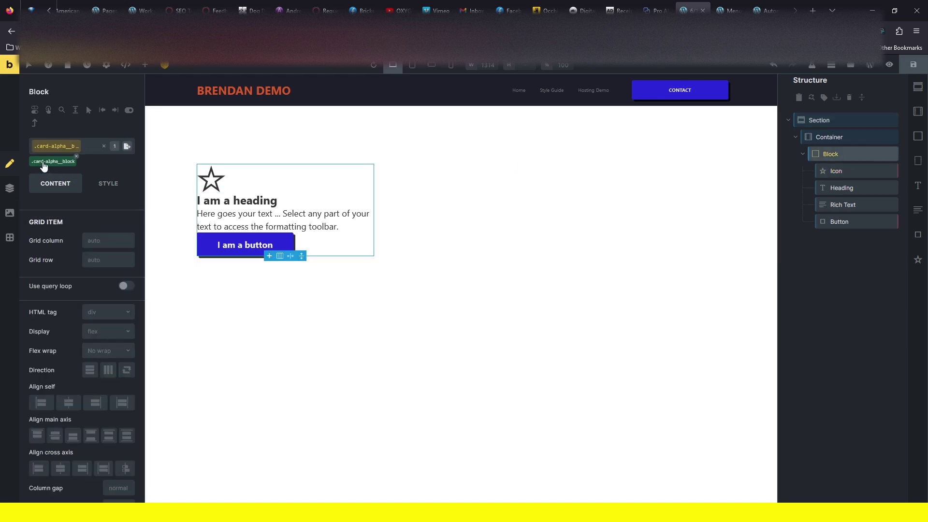
{"action": "left_click", "coordinate": [110, 189]}
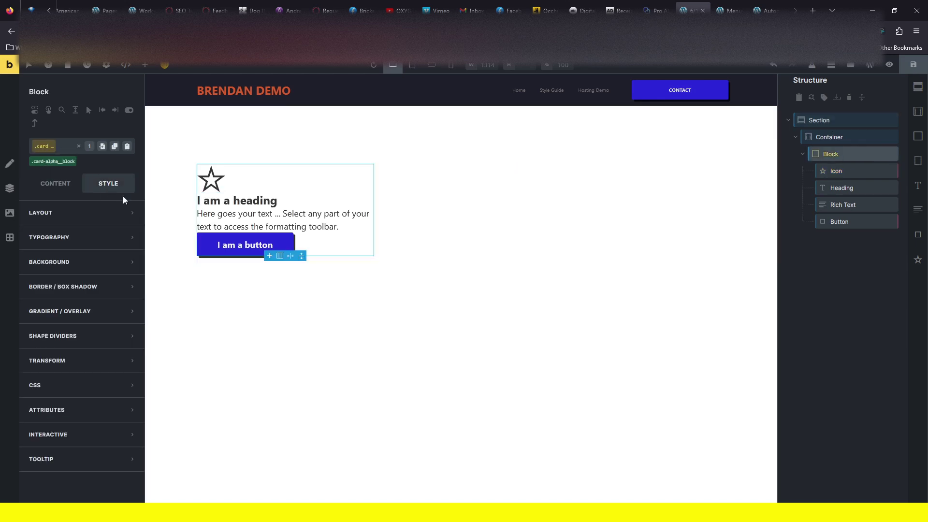
{"action": "left_click", "coordinate": [79, 213]}
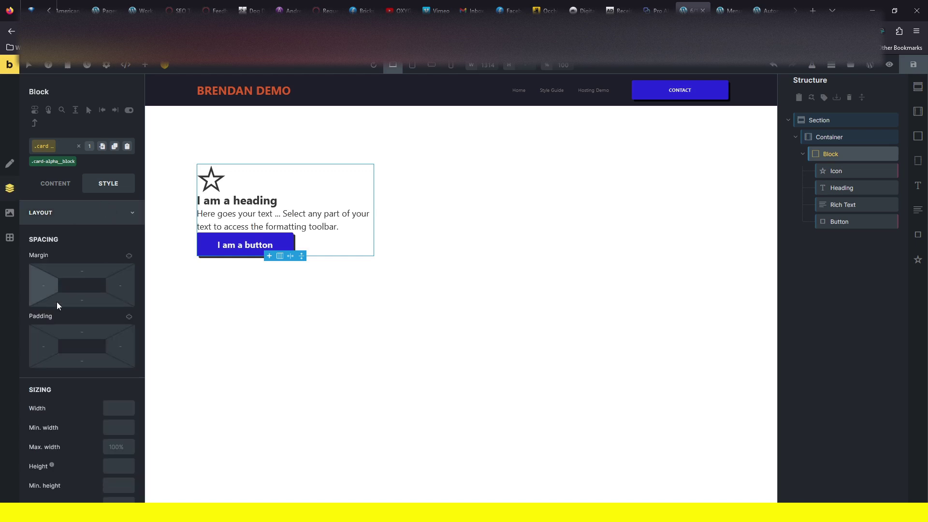
{"action": "right_click", "coordinate": [44, 346]}
{"action": "scroll", "coordinate": [99, 222], "scroll_direction": "up", "scroll_amount": 5}
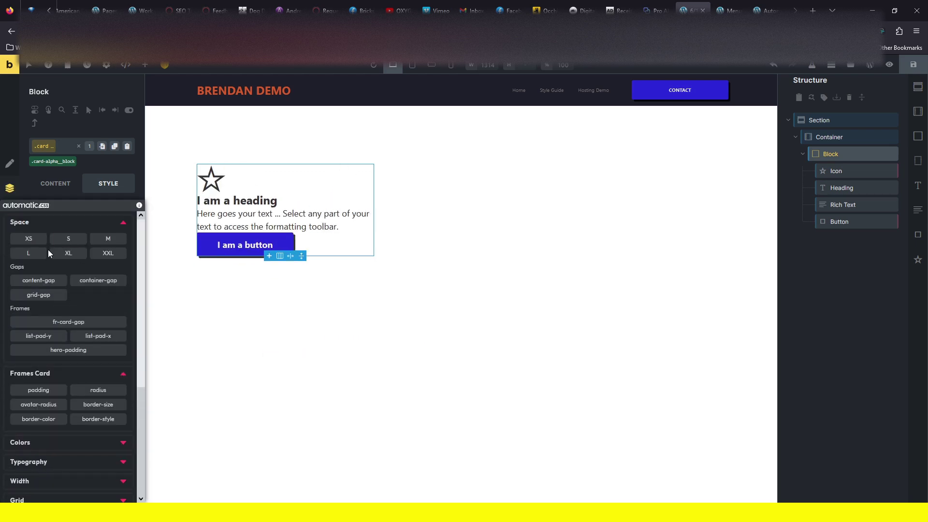
{"action": "left_click", "coordinate": [51, 254]}
{"action": "left_click", "coordinate": [129, 317]}
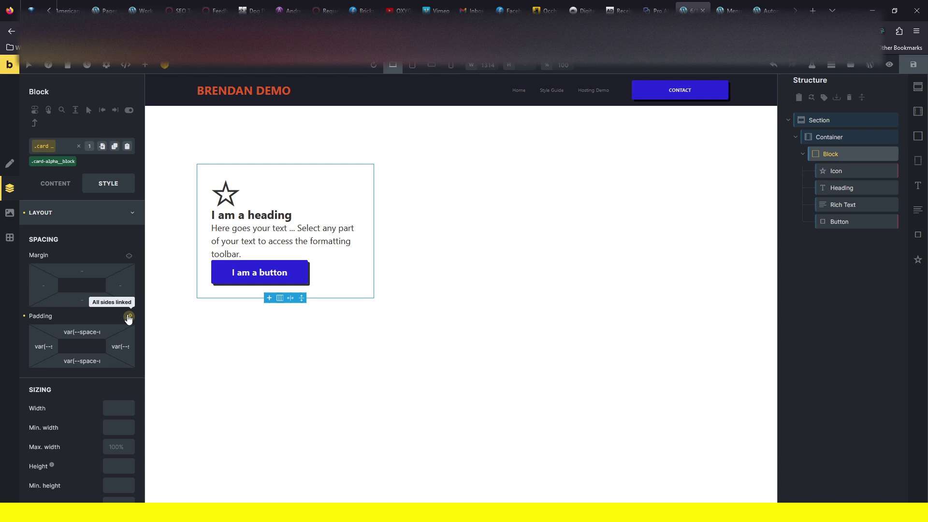
{"action": "left_click", "coordinate": [884, 155]}
{"action": "left_click", "coordinate": [884, 155]}
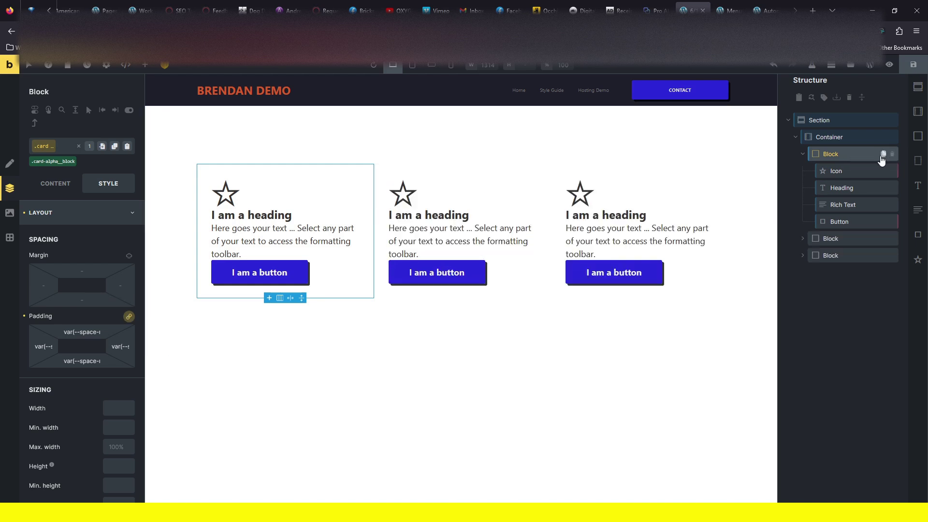
- Colour the card-alpha__icon stars with the Primary orange swatch and set their size to 25
{"action": "left_click", "coordinate": [841, 172]}
{"action": "left_click", "coordinate": [57, 186]}
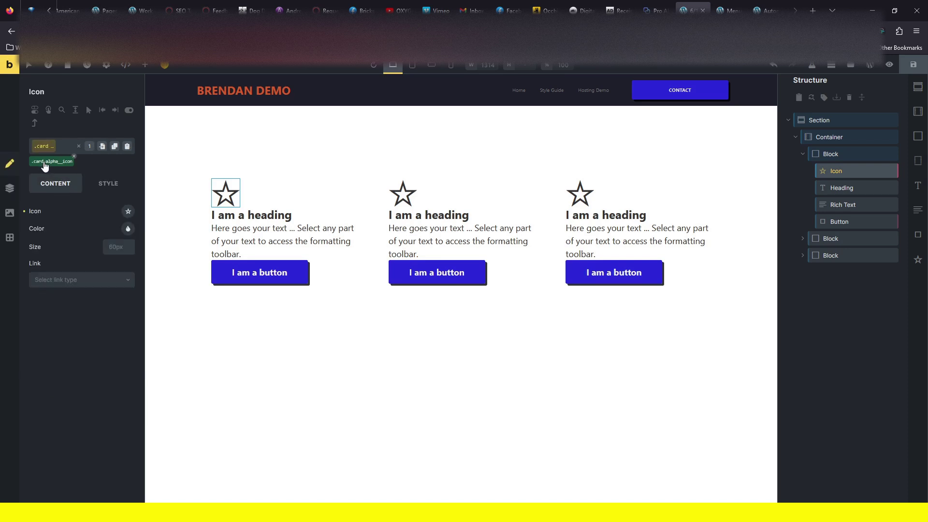
{"action": "left_click", "coordinate": [128, 213]}
{"action": "left_click", "coordinate": [128, 229]}
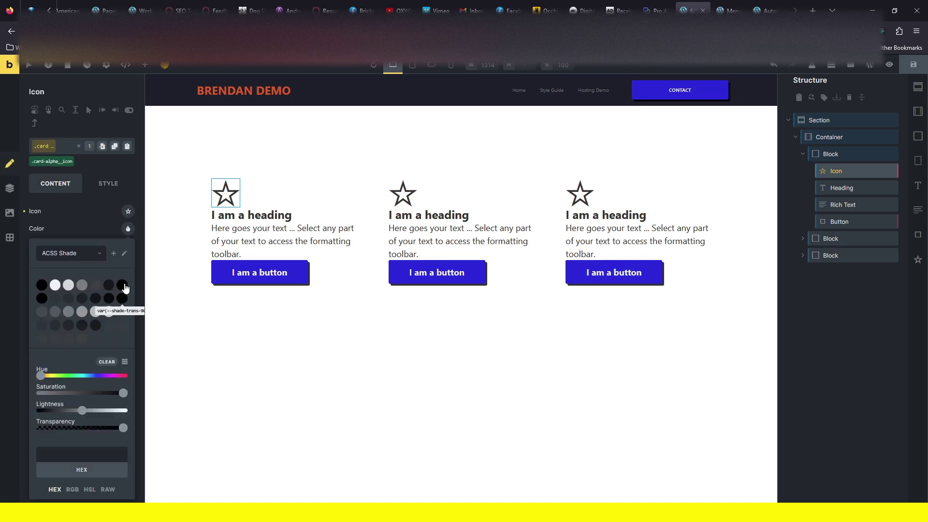
{"action": "left_click", "coordinate": [124, 253]}
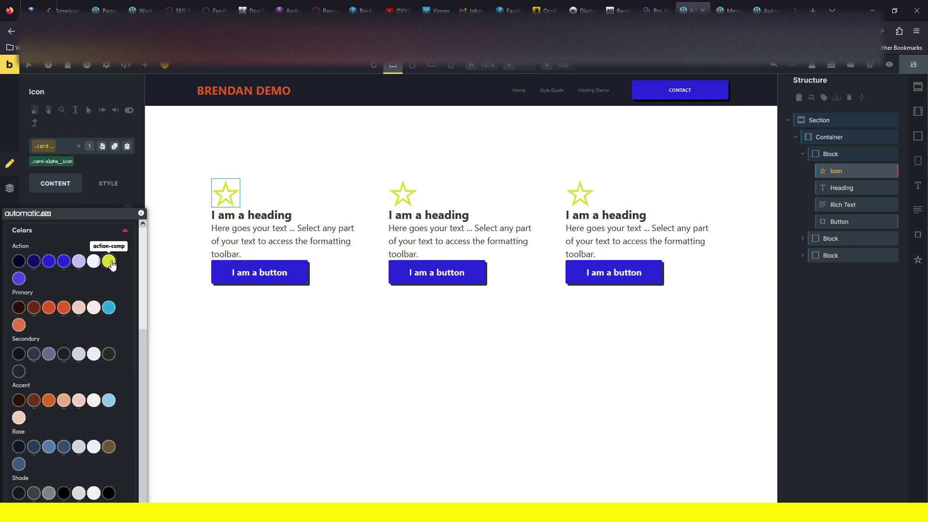
{"action": "left_click", "coordinate": [64, 308]}
{"action": "left_click", "coordinate": [67, 236]}
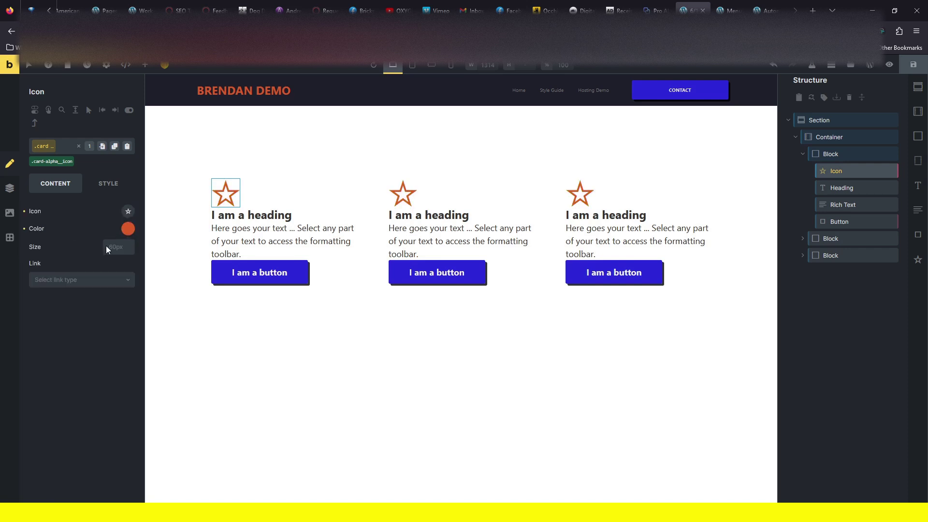
{"action": "left_click", "coordinate": [119, 247]}
{"action": "type", "text": "25"}
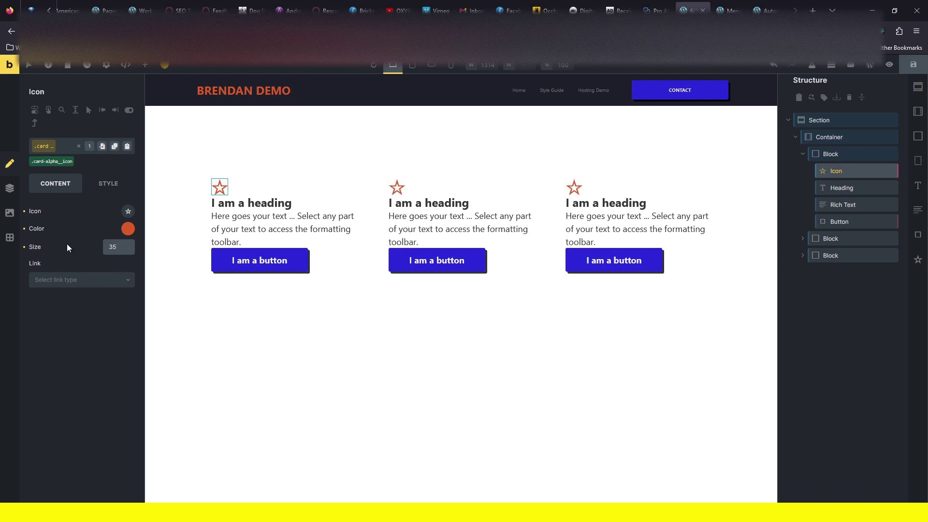
- Set the card-alpha__block row gap to the S spacing variable, var(--space-s)
{"action": "left_click", "coordinate": [842, 153]}
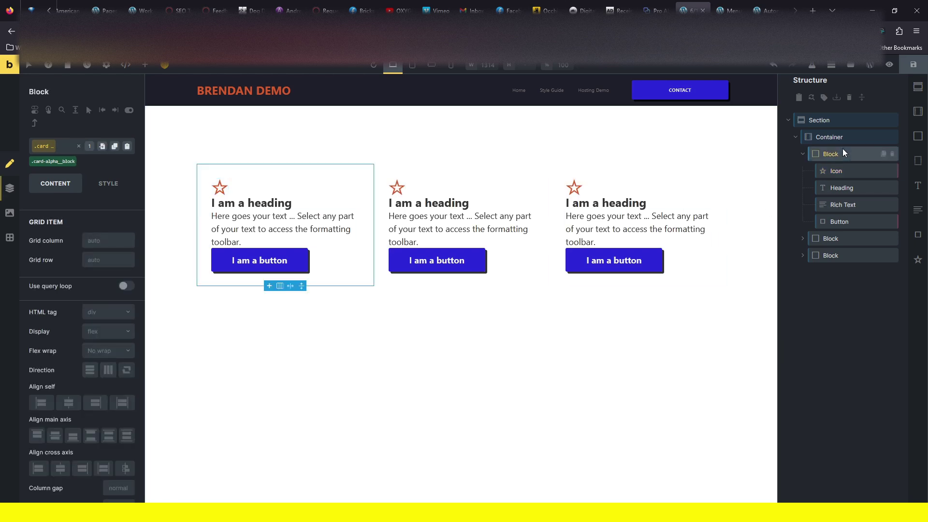
{"action": "scroll", "coordinate": [81, 305], "scroll_direction": "down", "scroll_amount": 2}
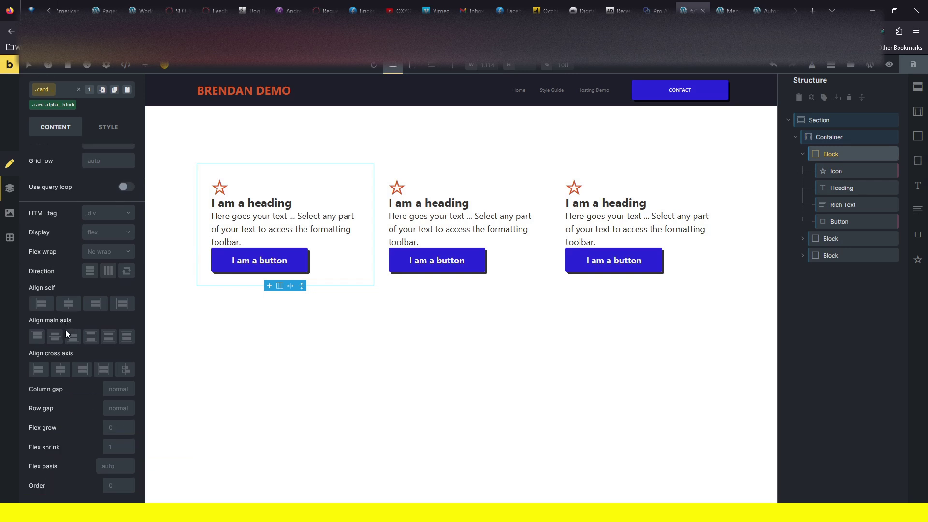
{"action": "right_click", "coordinate": [114, 408]}
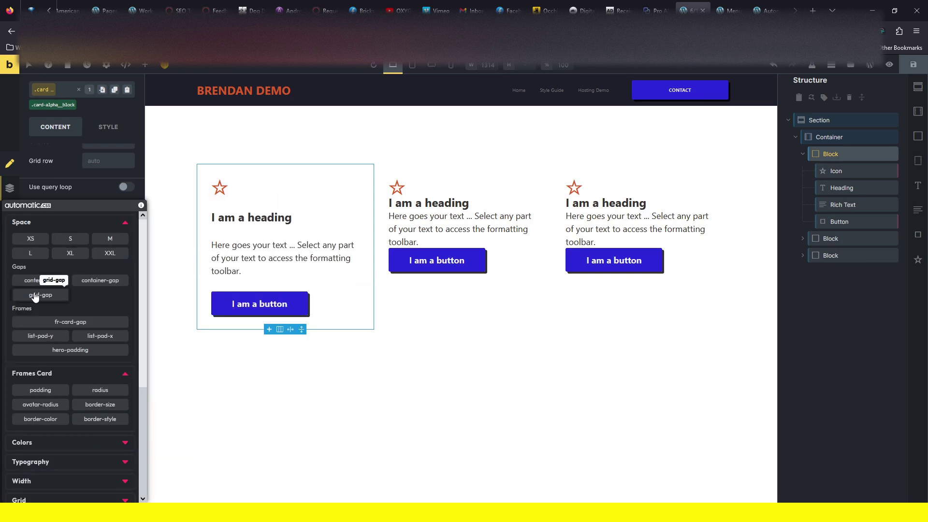
{"action": "left_click", "coordinate": [70, 241]}
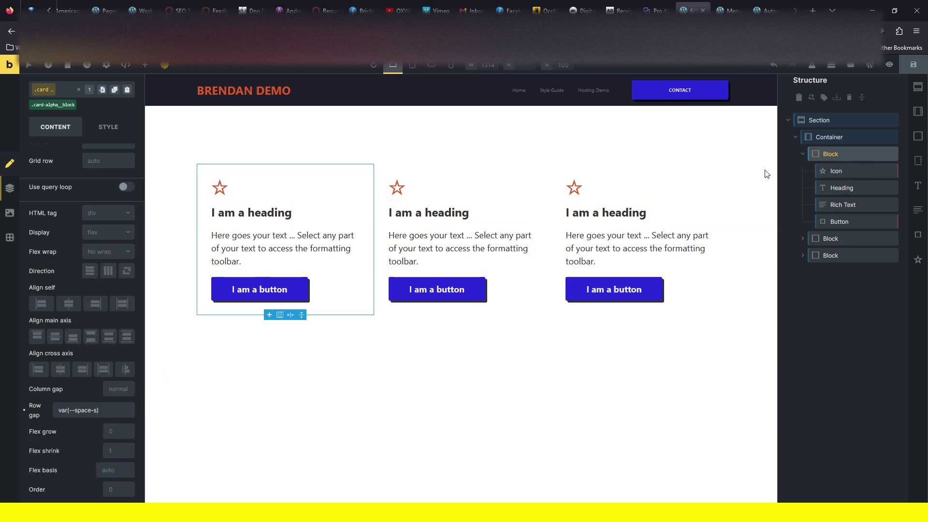
{"action": "left_click", "coordinate": [836, 154]}
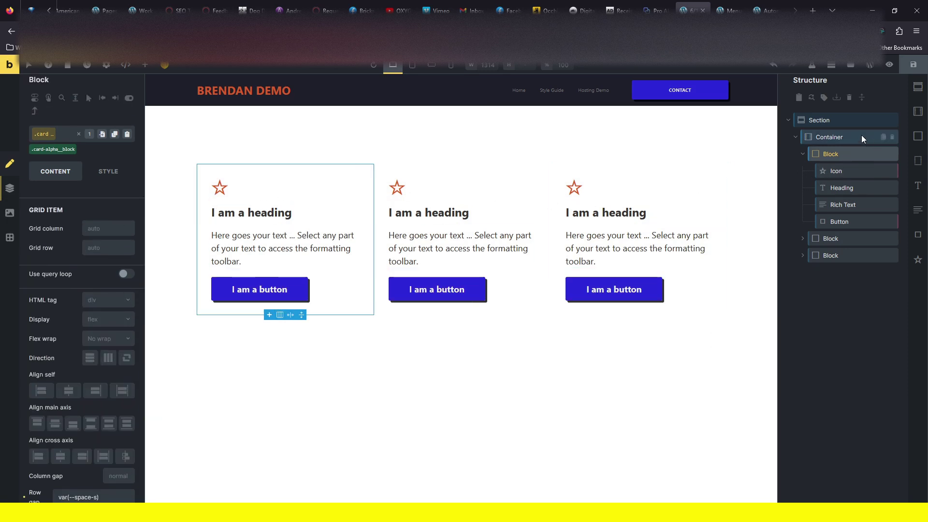
- Set the card block background to the ultra-dark action colour swatch
{"action": "left_click", "coordinate": [108, 171]}
{"action": "left_click", "coordinate": [62, 262]}
{"action": "left_click", "coordinate": [127, 236]}
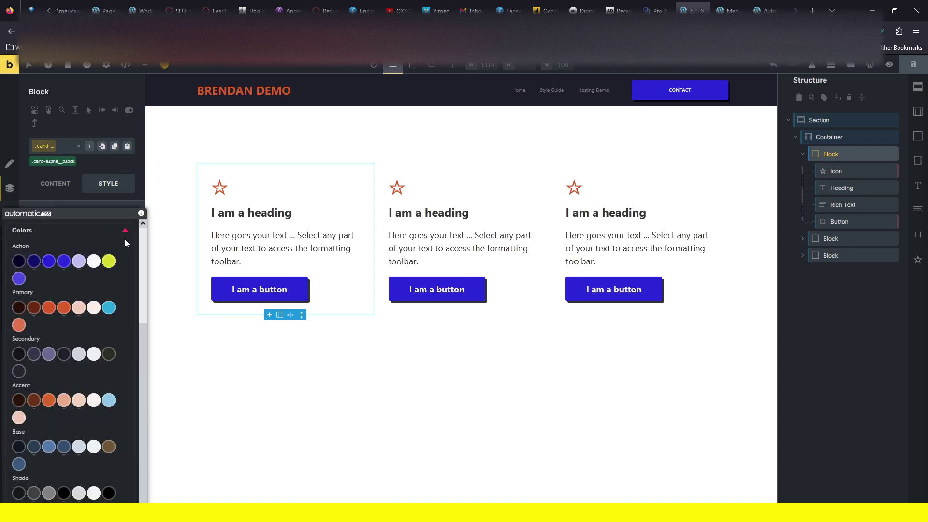
{"action": "left_click", "coordinate": [63, 262]}
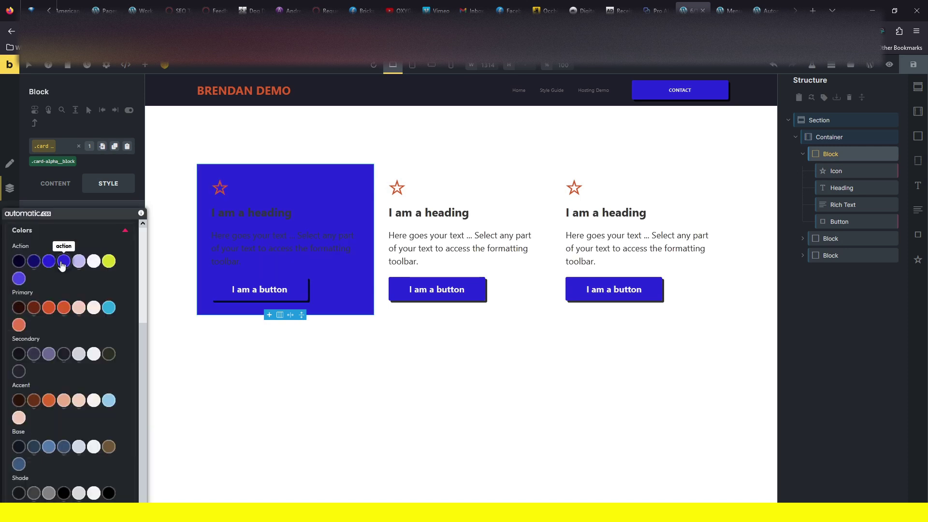
{"action": "left_click", "coordinate": [18, 261]}
- Make the heading text white through its typography colour, undoing a mistaken white background
{"action": "left_click", "coordinate": [292, 211]}
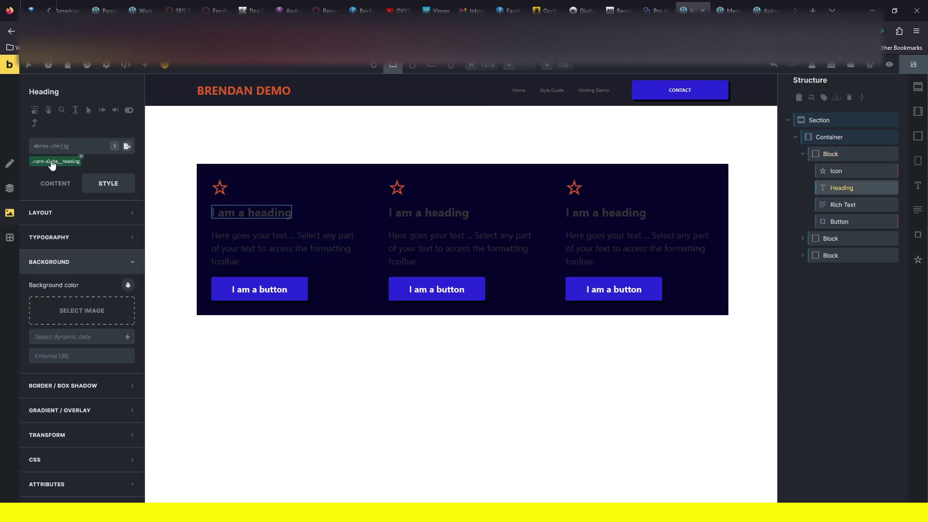
{"action": "left_click", "coordinate": [127, 237]}
{"action": "left_click", "coordinate": [82, 259]}
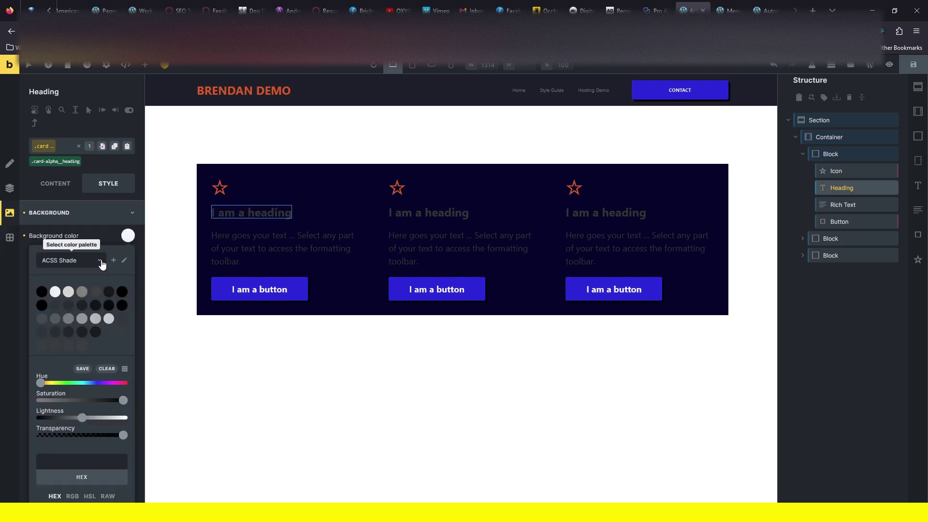
{"action": "left_click", "coordinate": [270, 249]}
{"action": "key", "text": "ctrl+z"}
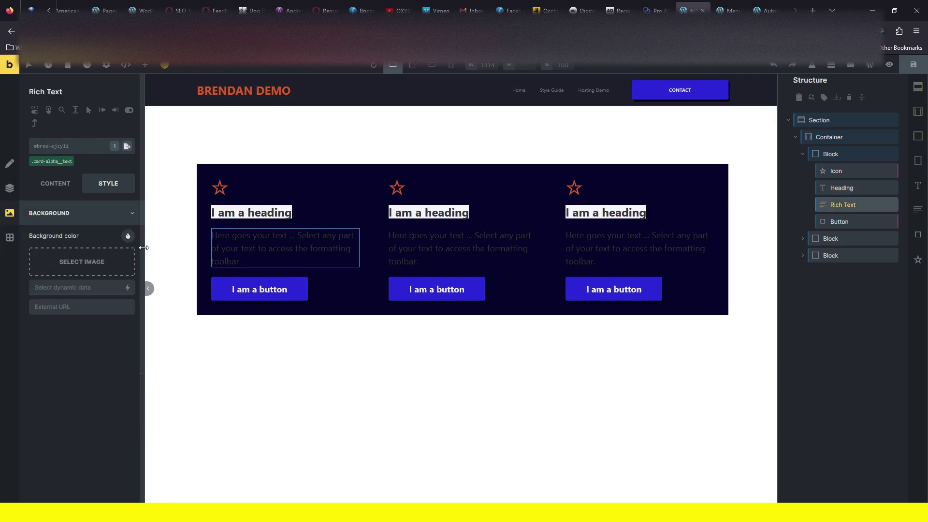
{"action": "key", "text": "ctrl+z"}
{"action": "left_click", "coordinate": [87, 213]}
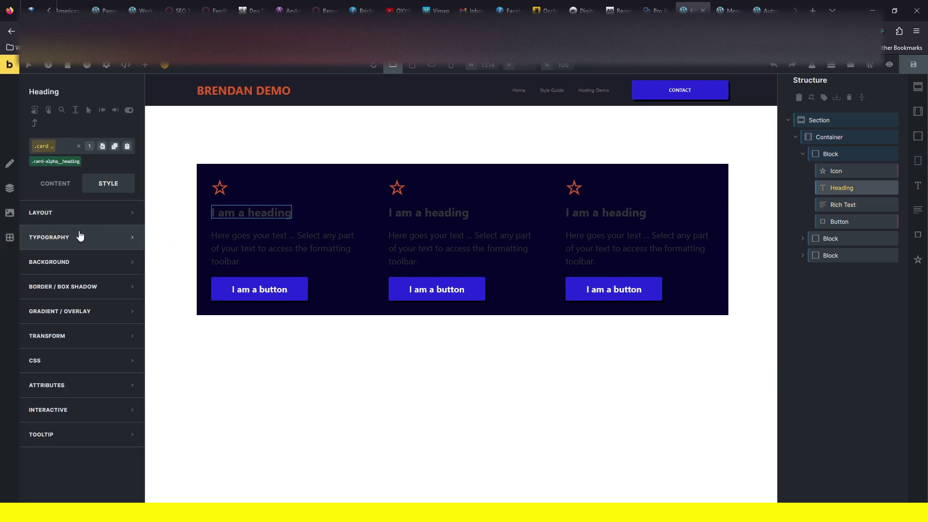
{"action": "left_click", "coordinate": [78, 235]}
{"action": "left_click", "coordinate": [127, 236]}
{"action": "left_click", "coordinate": [94, 261]}
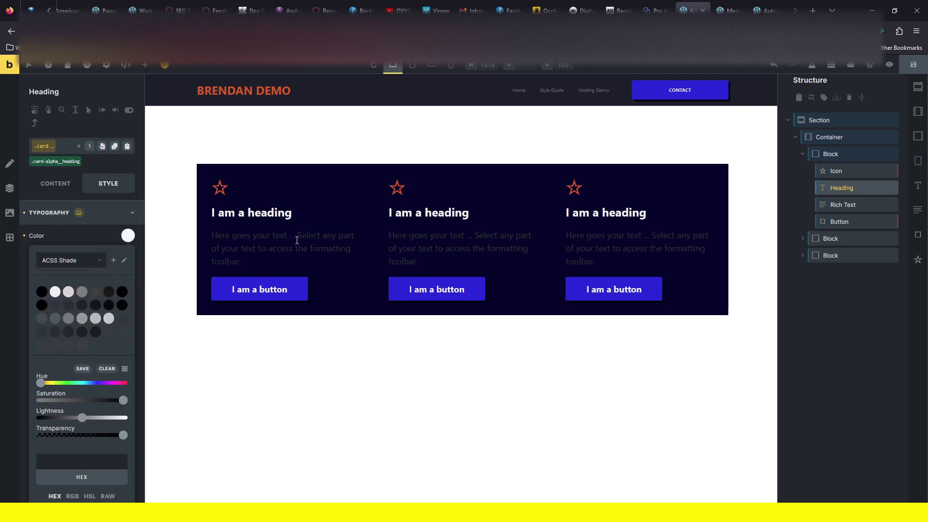
- Colour the card-alpha__text class with action-light-trans-70 instead of the single paragraph
{"action": "left_click", "coordinate": [290, 244]}
{"action": "left_click", "coordinate": [130, 256]}
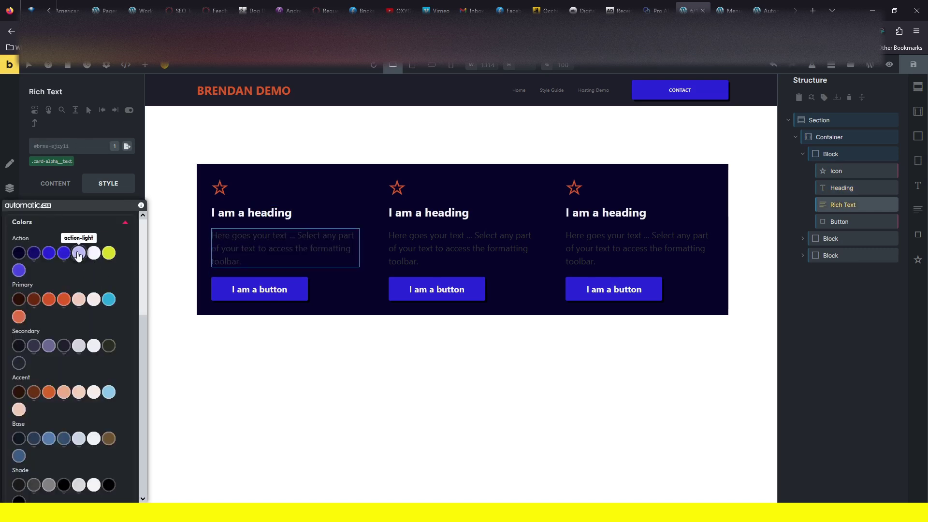
{"action": "mouse_move", "coordinate": [78, 256]}
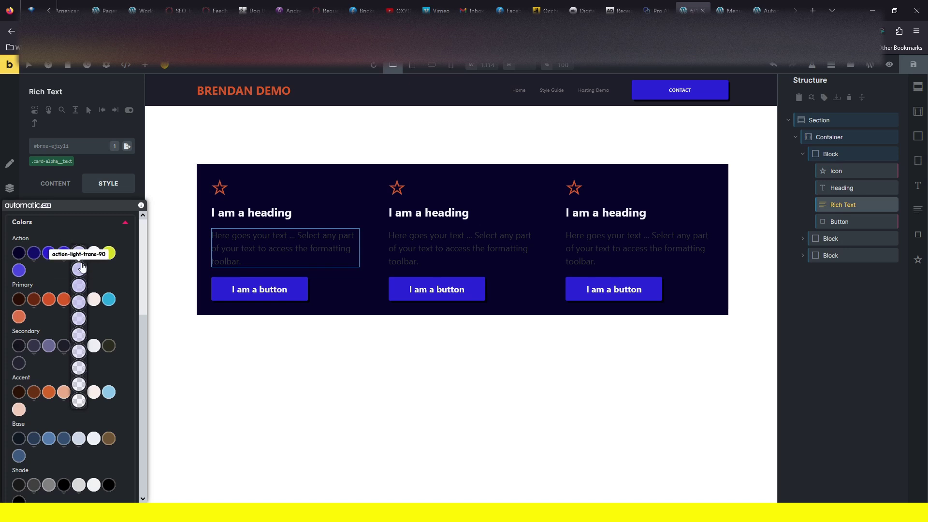
{"action": "left_click", "coordinate": [79, 298]}
{"action": "left_click", "coordinate": [127, 236]}
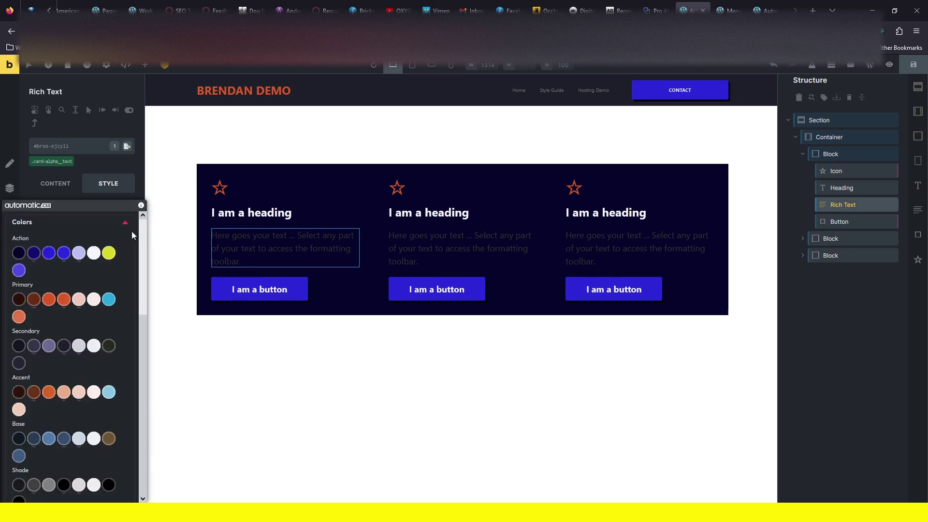
{"action": "mouse_move", "coordinate": [78, 253]}
{"action": "left_click", "coordinate": [79, 286]}
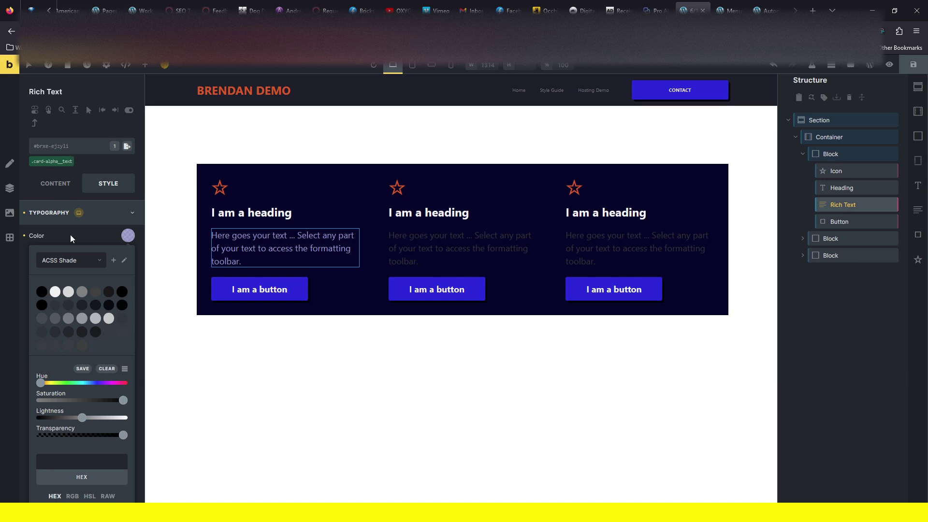
{"action": "left_click", "coordinate": [24, 236]}
{"action": "left_click", "coordinate": [52, 162]}
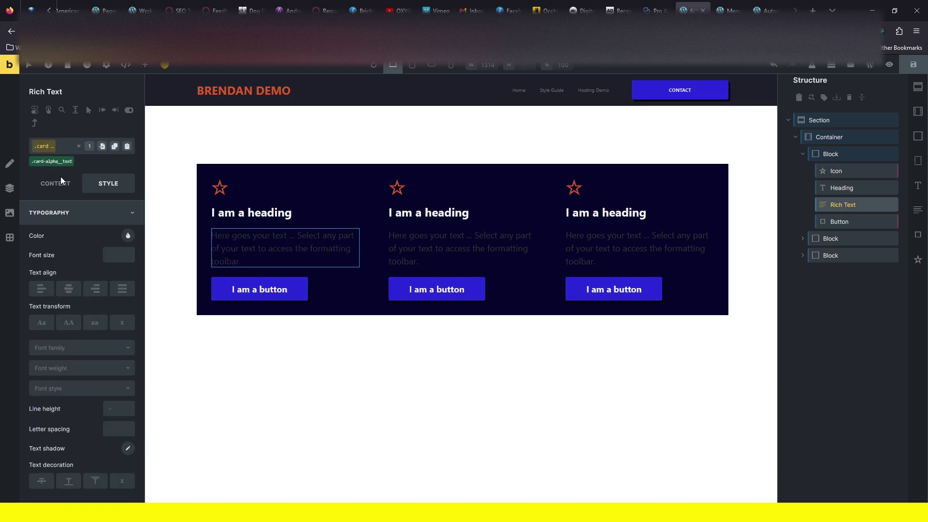
{"action": "left_click", "coordinate": [127, 236]}
{"action": "mouse_move", "coordinate": [79, 261]}
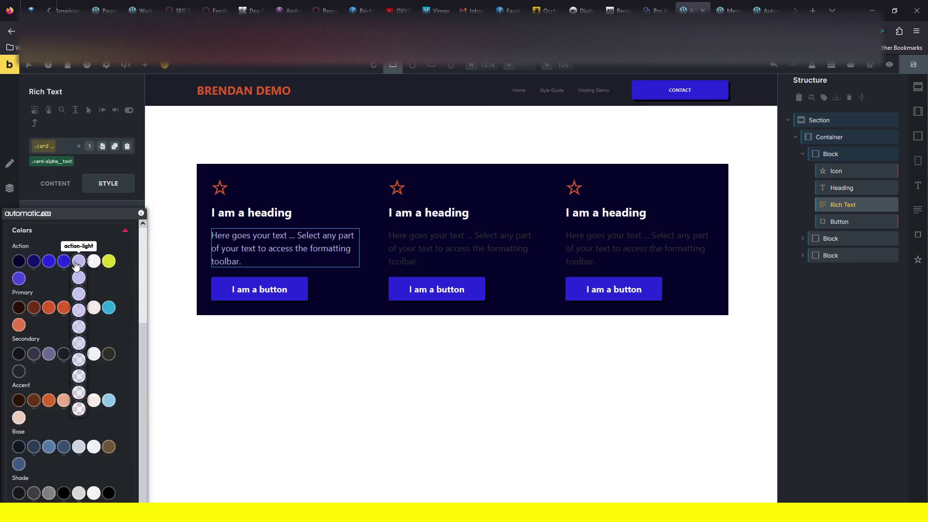
{"action": "left_click", "coordinate": [82, 309]}
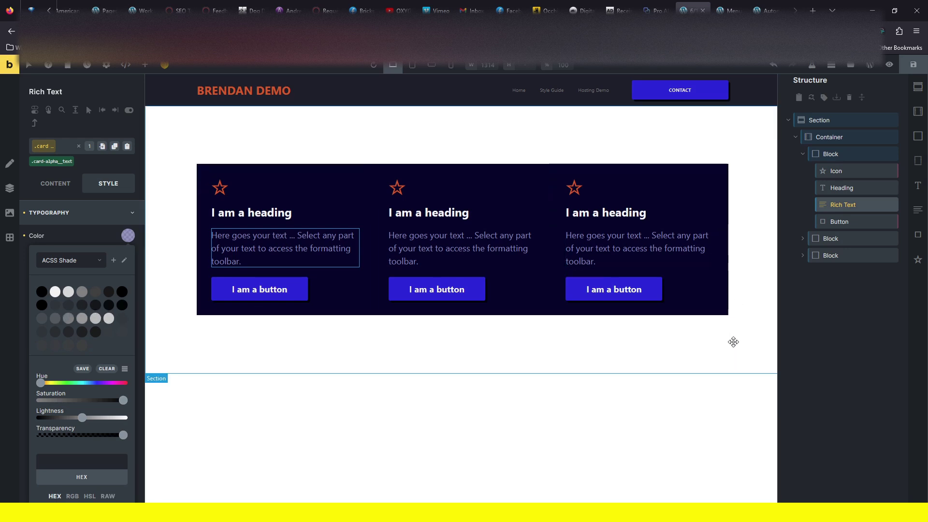
- On the cards' container, deactivate the grid--3 class and set the gap to var(--content-gap)
{"action": "left_click", "coordinate": [840, 153]}
{"action": "left_click", "coordinate": [840, 138]}
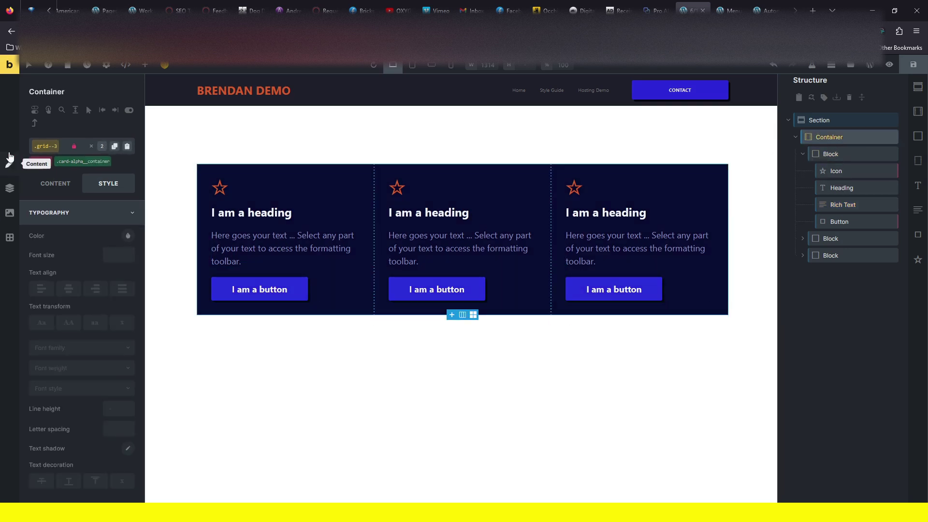
{"action": "left_click", "coordinate": [61, 186]}
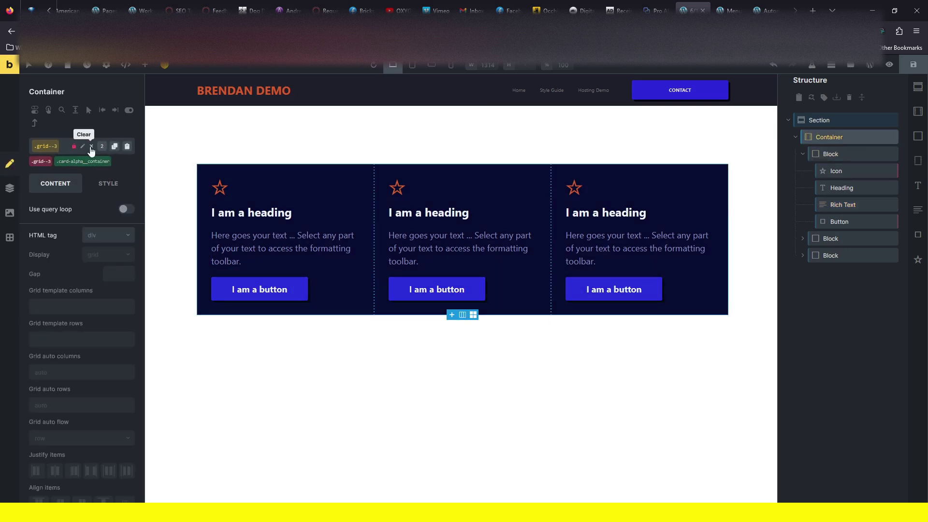
{"action": "left_click", "coordinate": [38, 147]}
{"action": "left_click", "coordinate": [45, 137]}
{"action": "left_click", "coordinate": [38, 161]}
{"action": "right_click", "coordinate": [110, 273]}
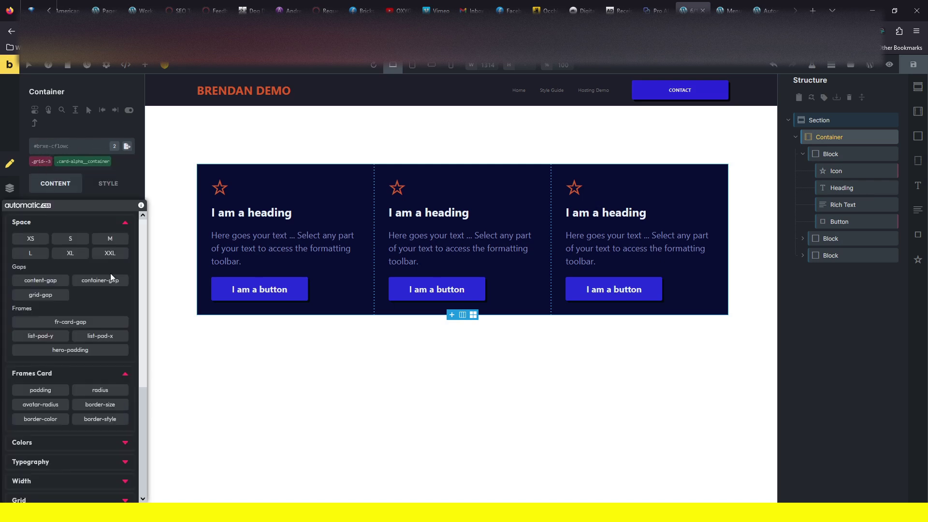
{"action": "left_click", "coordinate": [57, 286]}
- Reselect the card container and review its grid and style settings
{"action": "left_click", "coordinate": [831, 154]}
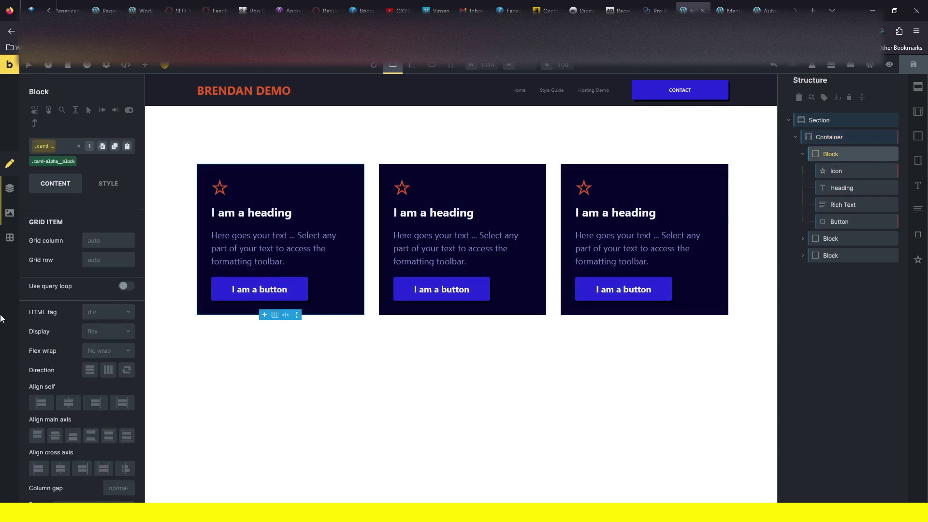
{"action": "left_click", "coordinate": [831, 138]}
{"action": "left_click", "coordinate": [831, 120]}
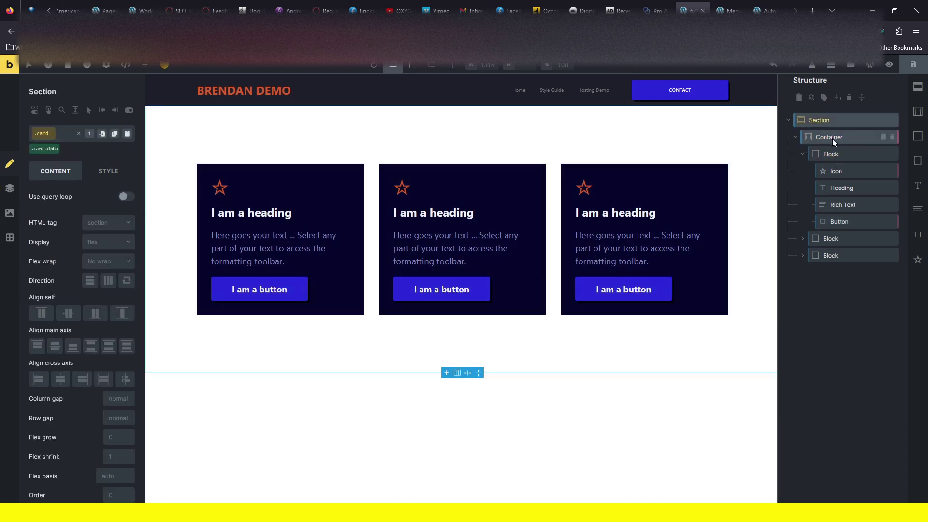
{"action": "left_click", "coordinate": [833, 138]}
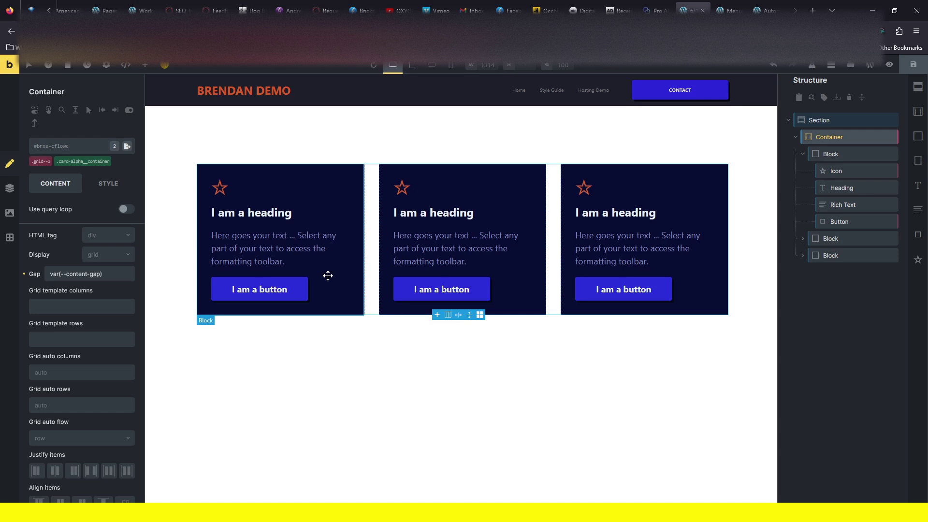
{"action": "left_click", "coordinate": [108, 184]}
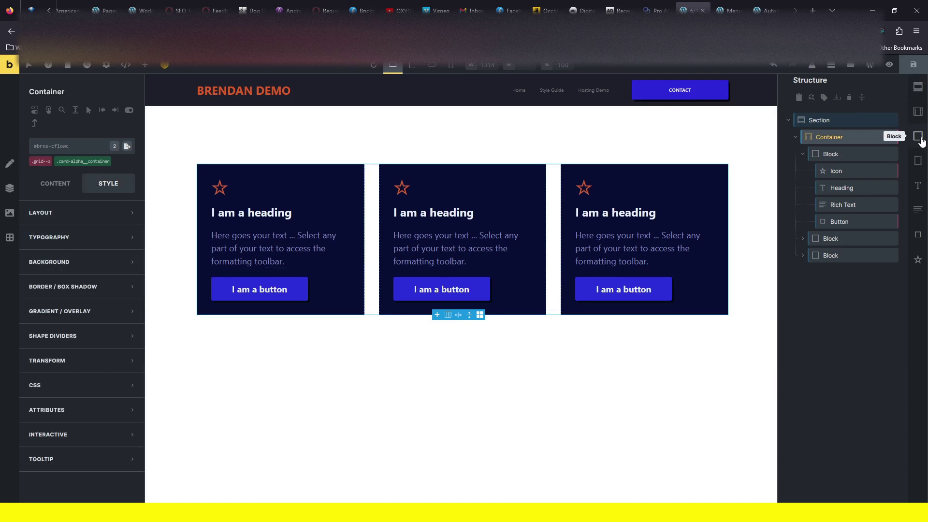
- Open the Class Converter for the section holding the cards
{"action": "left_click", "coordinate": [834, 120]}
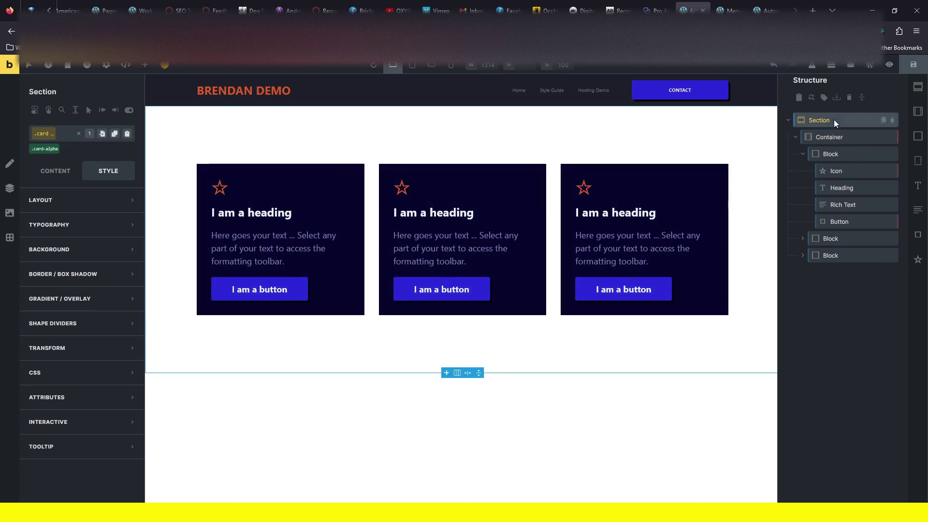
{"action": "right_click", "coordinate": [834, 120]}
{"action": "left_click", "coordinate": [844, 195]}
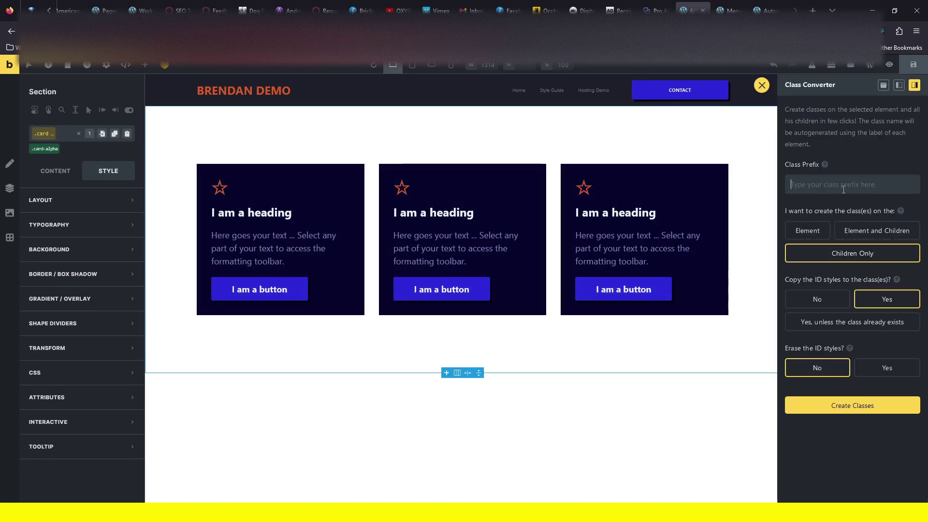
- Target Element and Children and enter card-alpha_ as the class prefix
{"action": "left_click", "coordinate": [872, 234]}
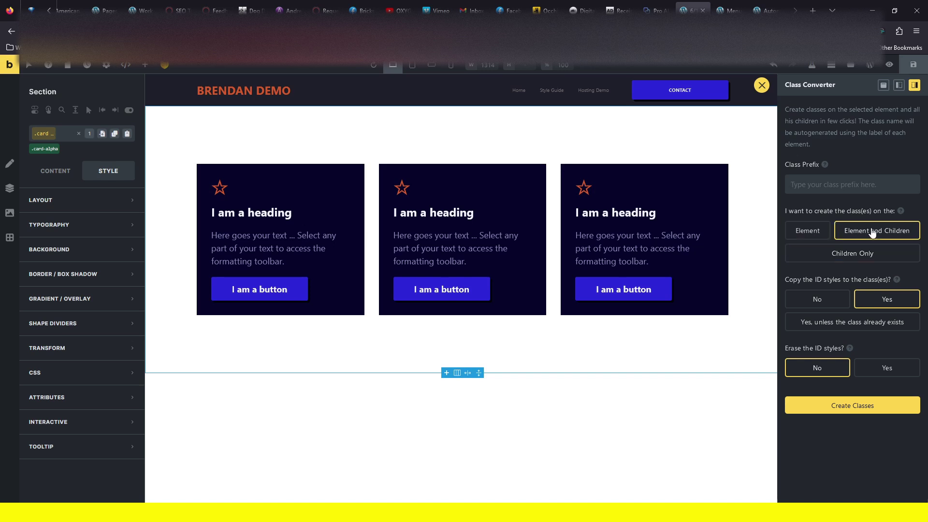
{"action": "type", "text": "card-alpha_"}
{"action": "left_click_drag", "start_coordinate": [830, 181], "coordinate": [746, 178]}
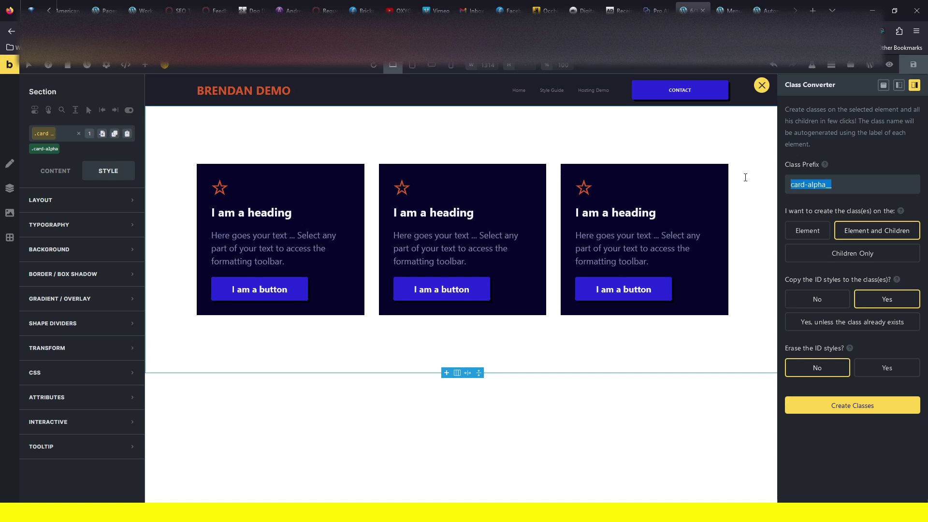
{"action": "left_click", "coordinate": [863, 185]}
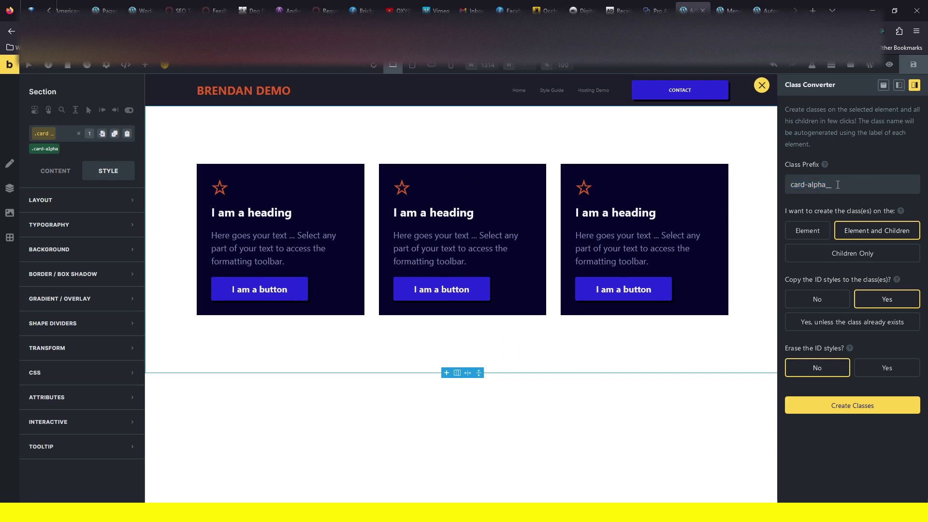